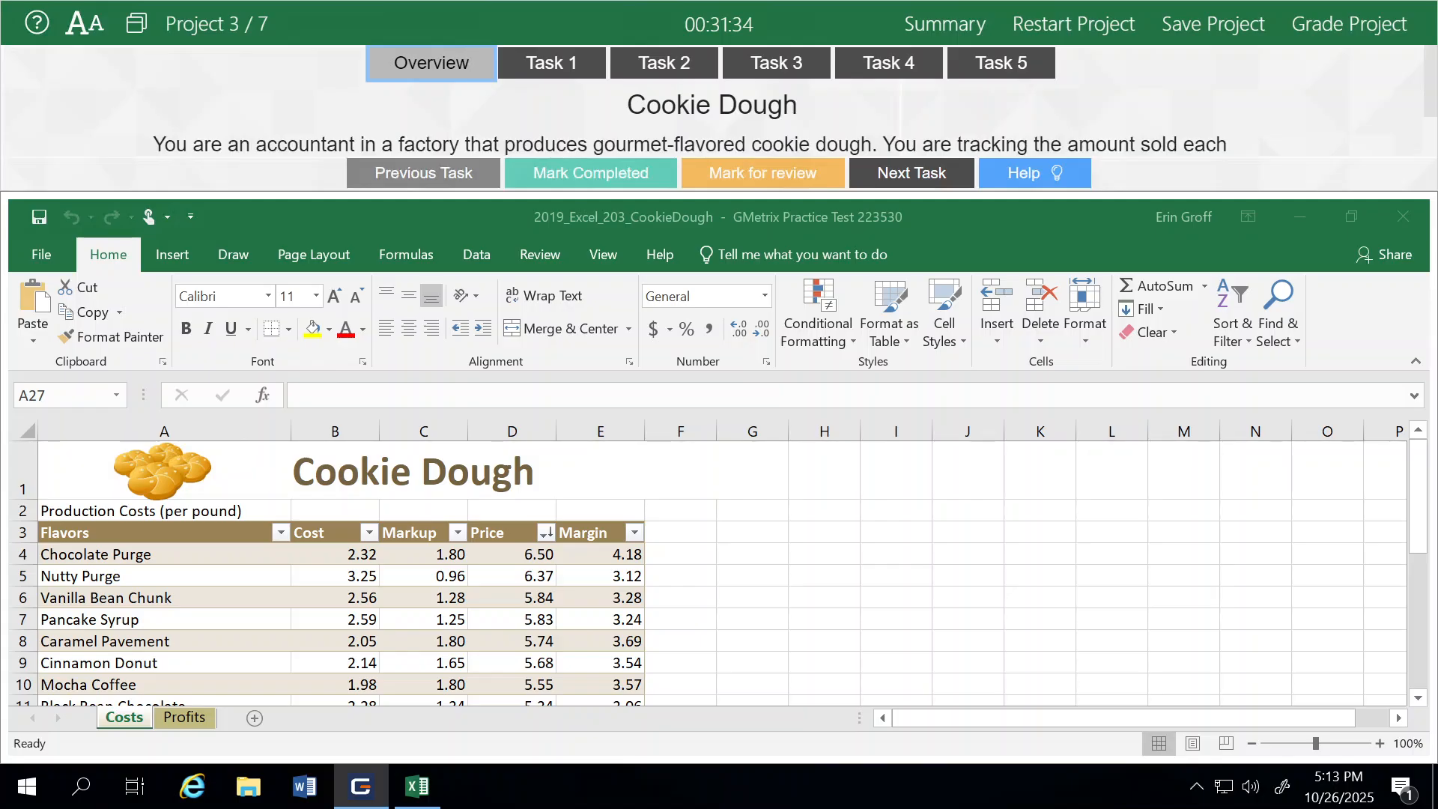
# Open the first task of the project and read its instructions
pyautogui.scroll(-2, 719, 99)
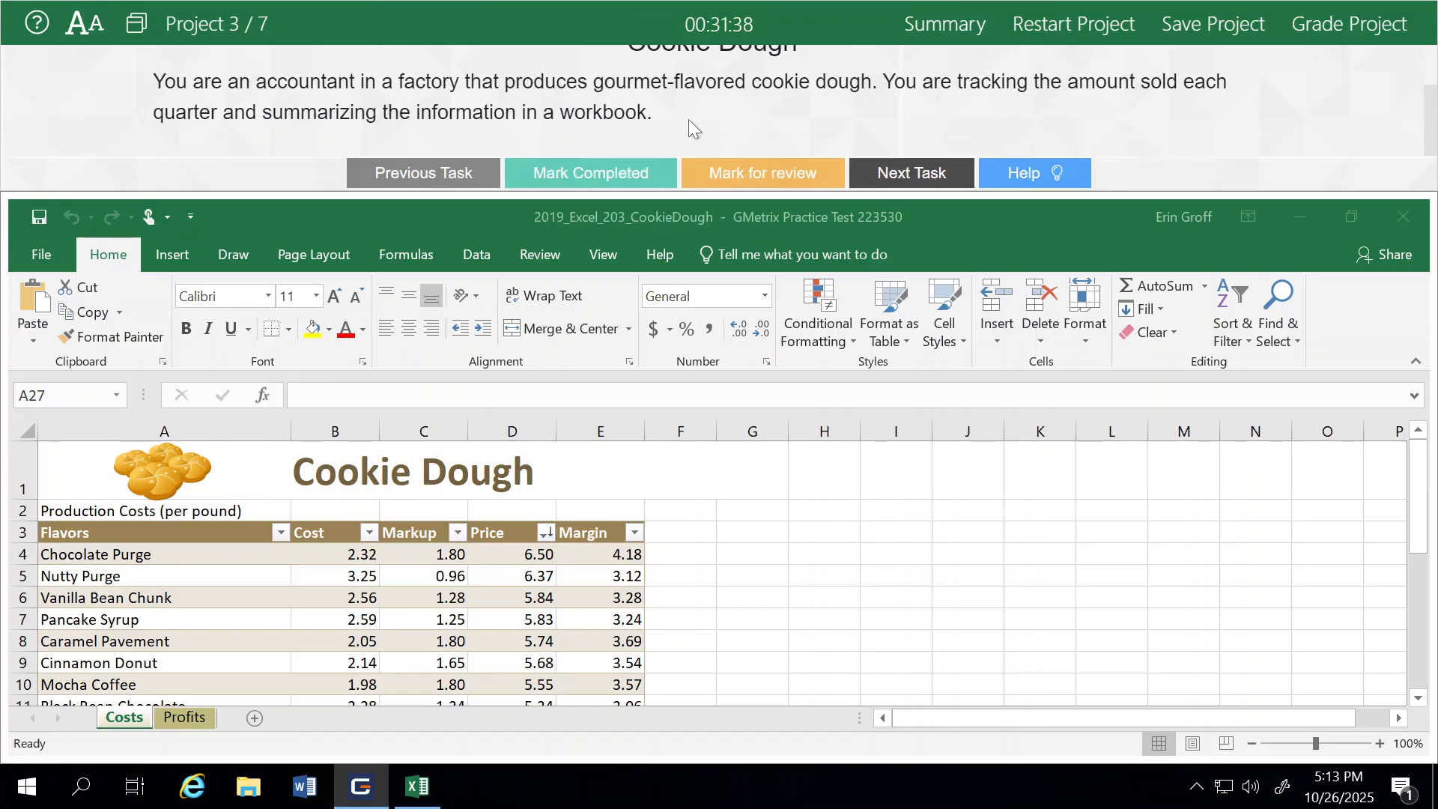
pyautogui.scroll(2, 689, 119)
pyautogui.click(567, 75)
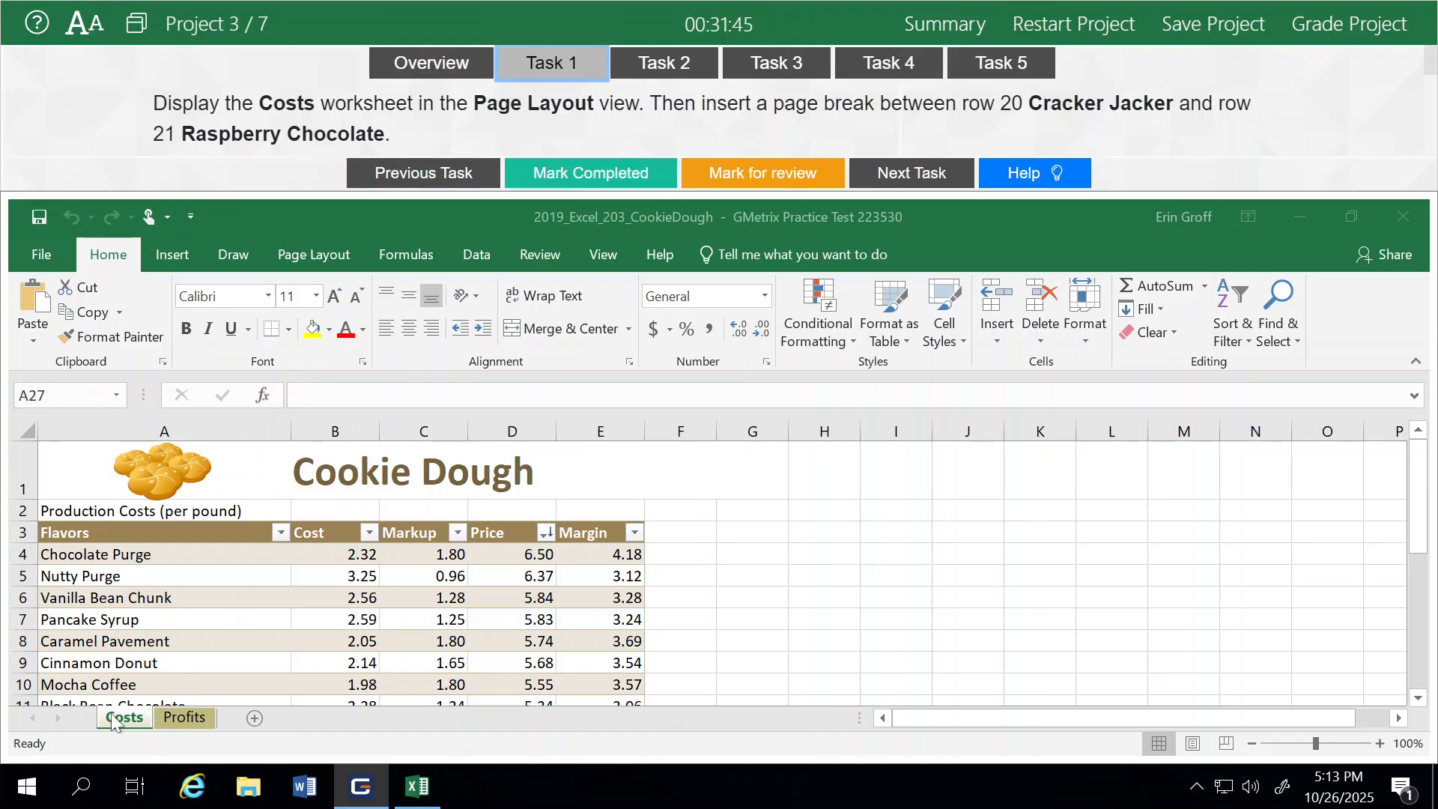
# Display the Costs worksheet in Page Layout view
pyautogui.click(603, 254)
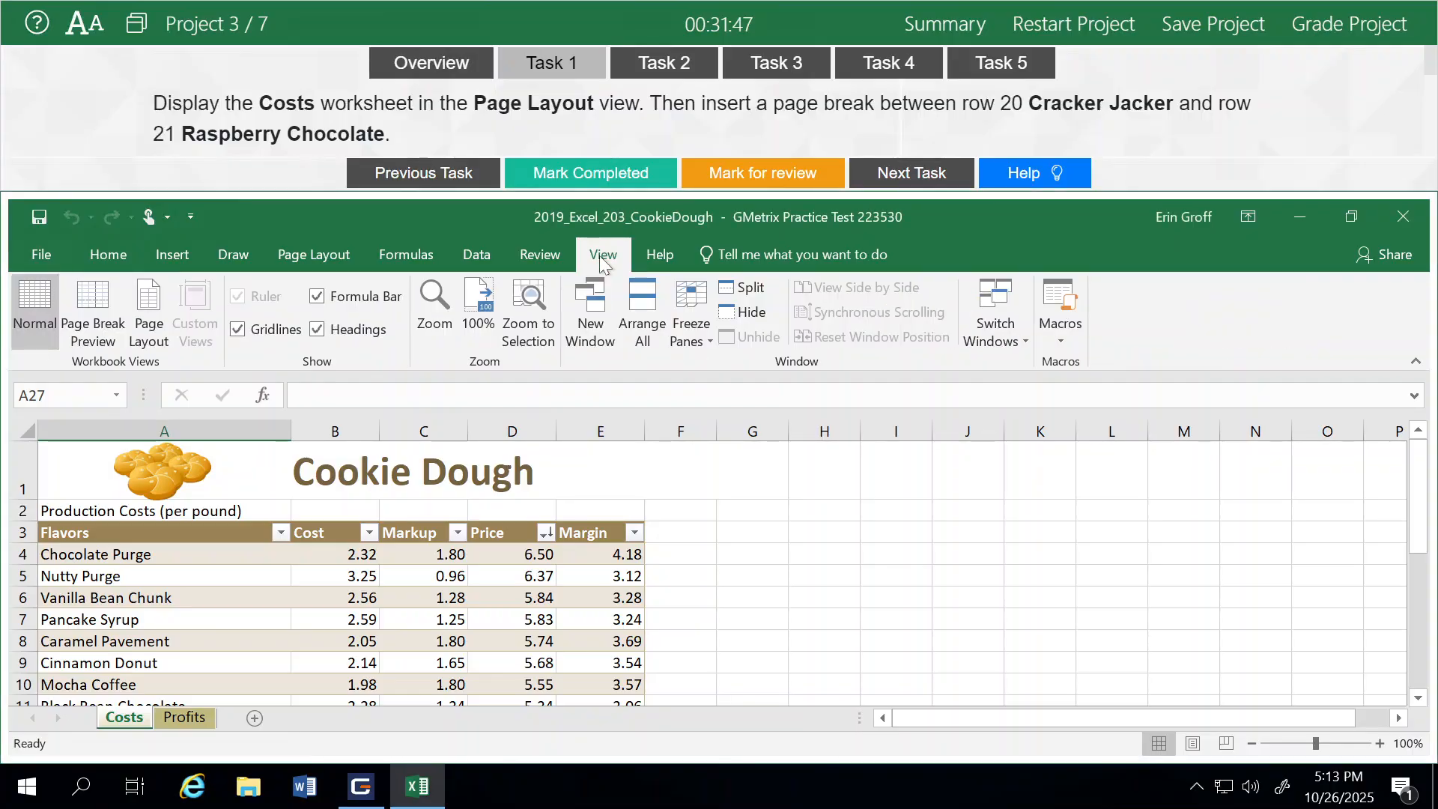
pyautogui.click(149, 326)
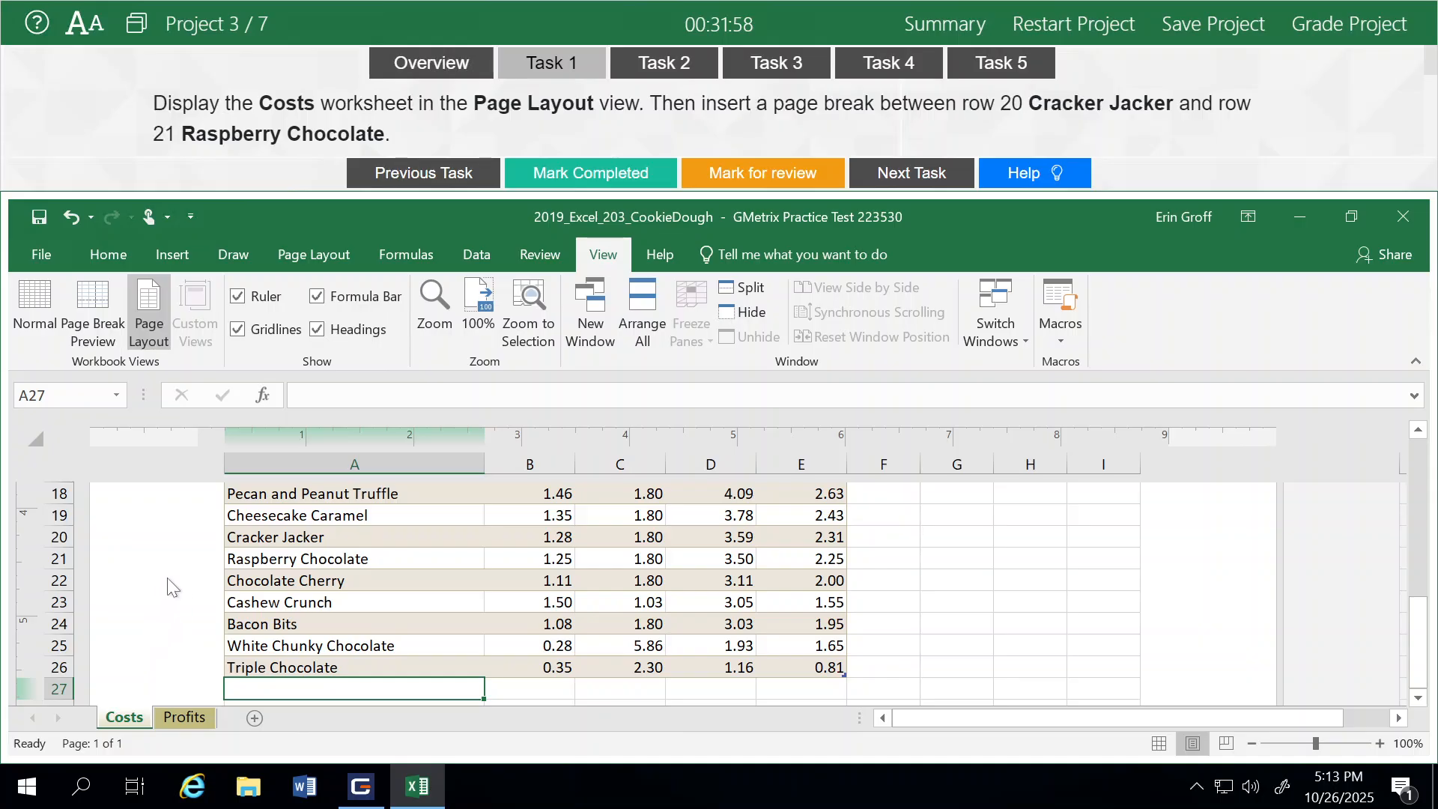
# Insert a page break above row 21, Raspberry Chocolate, so it separates from row 20, Cracker Jacker
pyautogui.click(53, 559)
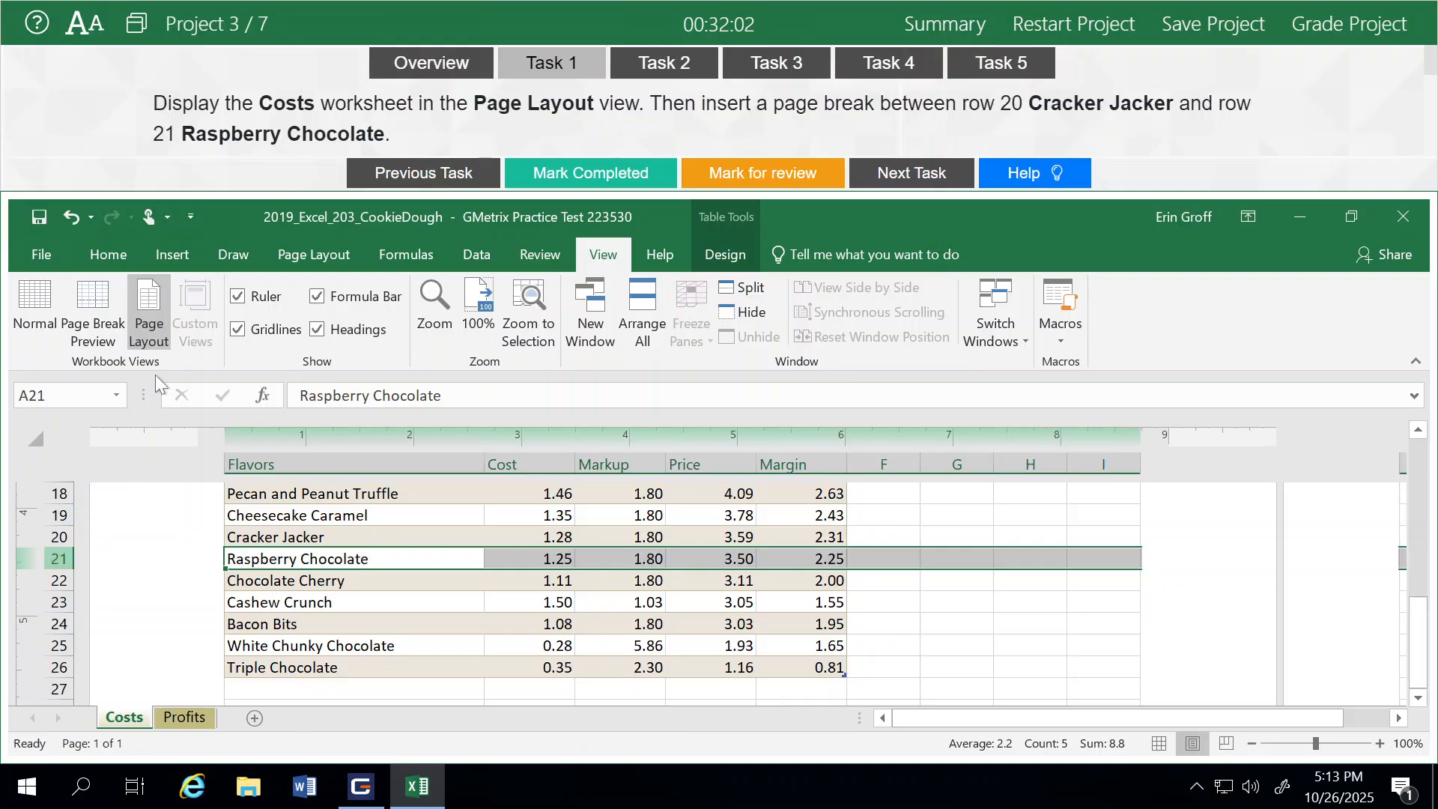
pyautogui.click(171, 255)
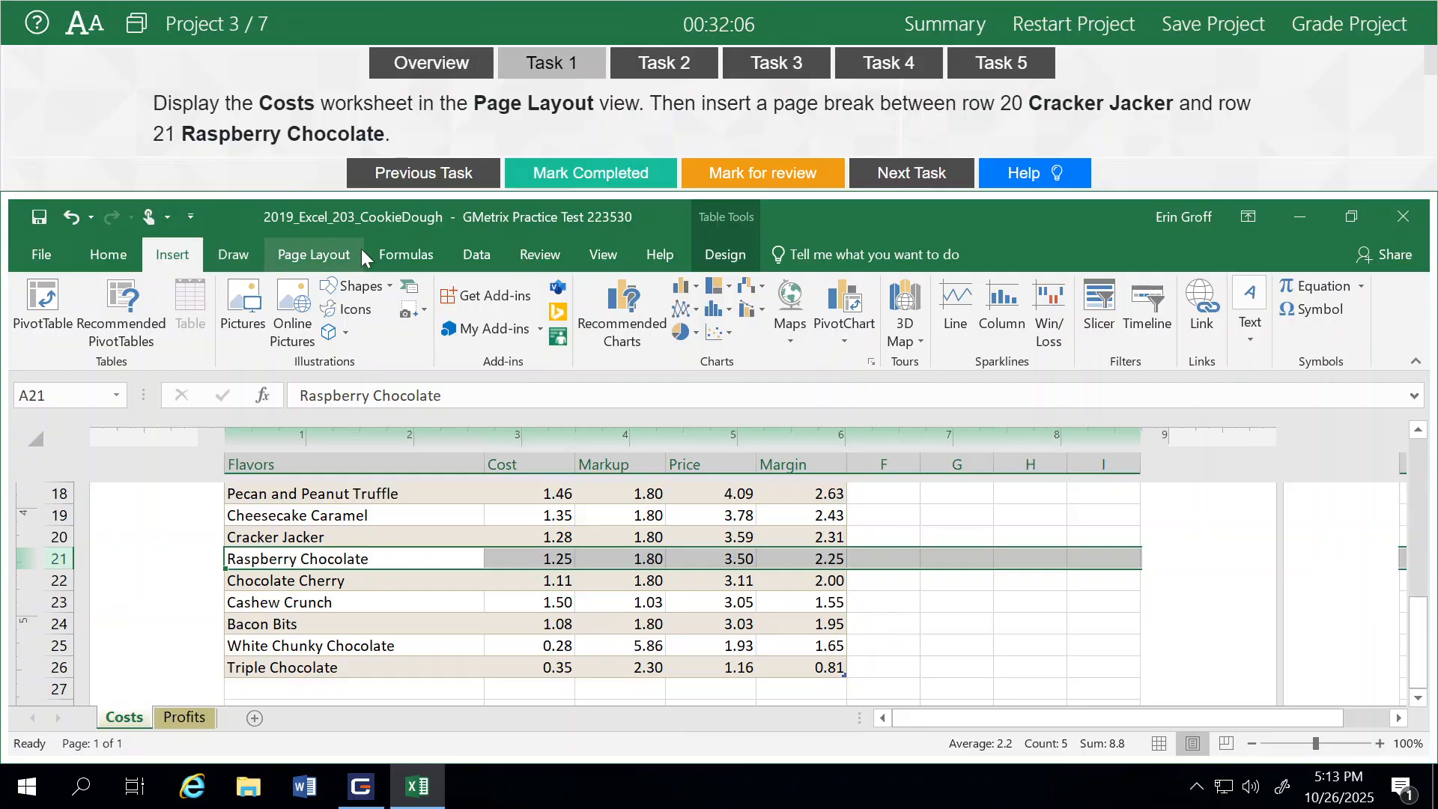
pyautogui.click(322, 255)
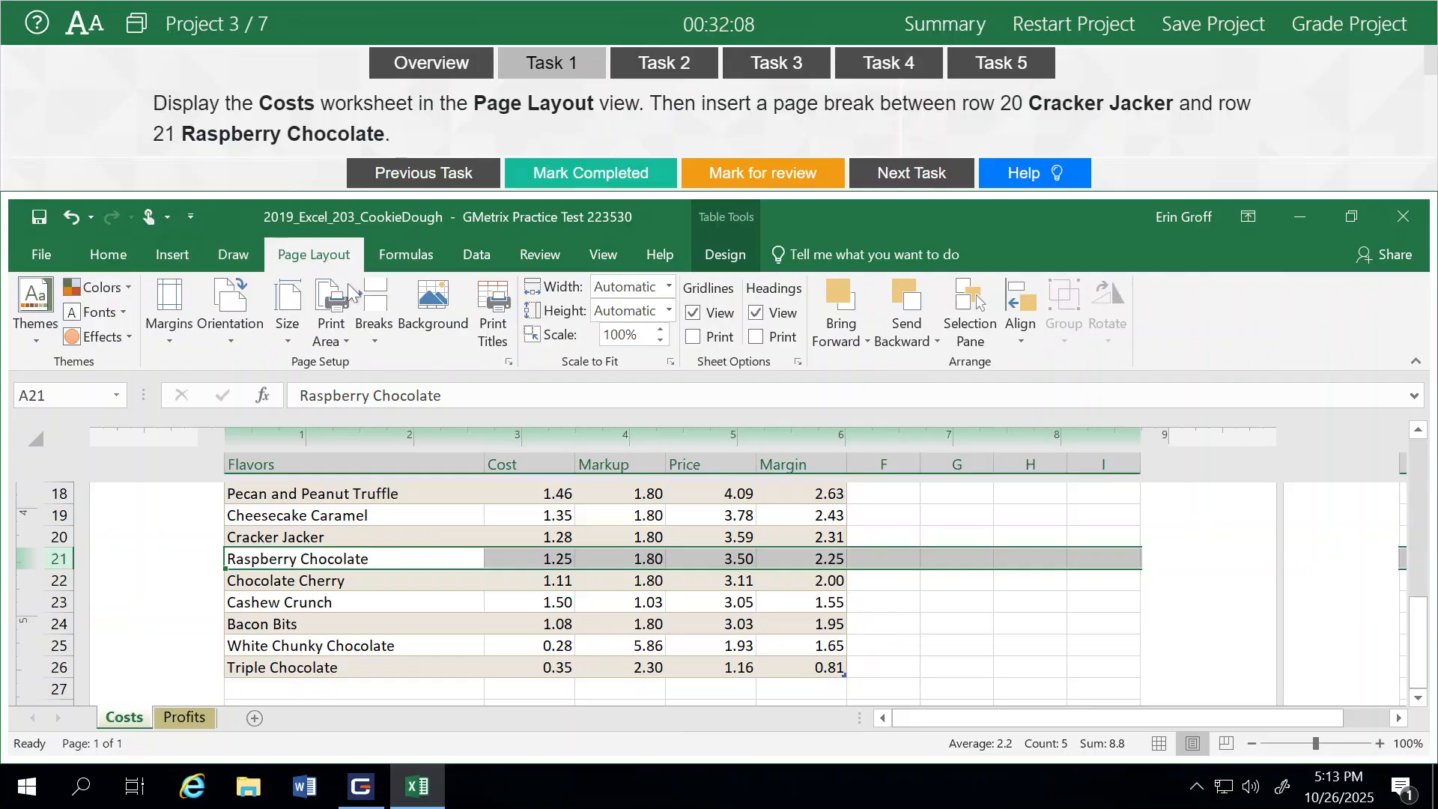
pyautogui.click(373, 330)
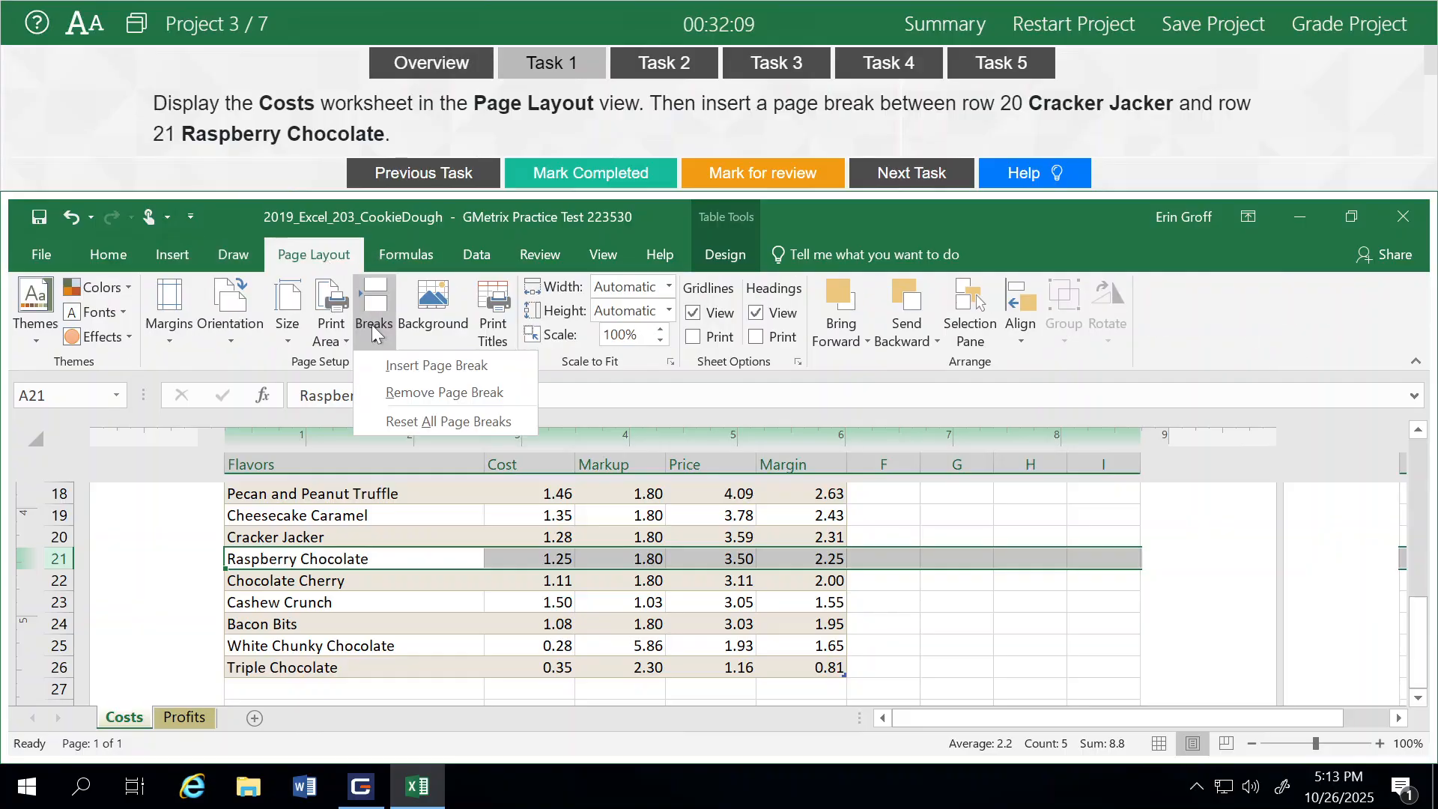
pyautogui.click(386, 362)
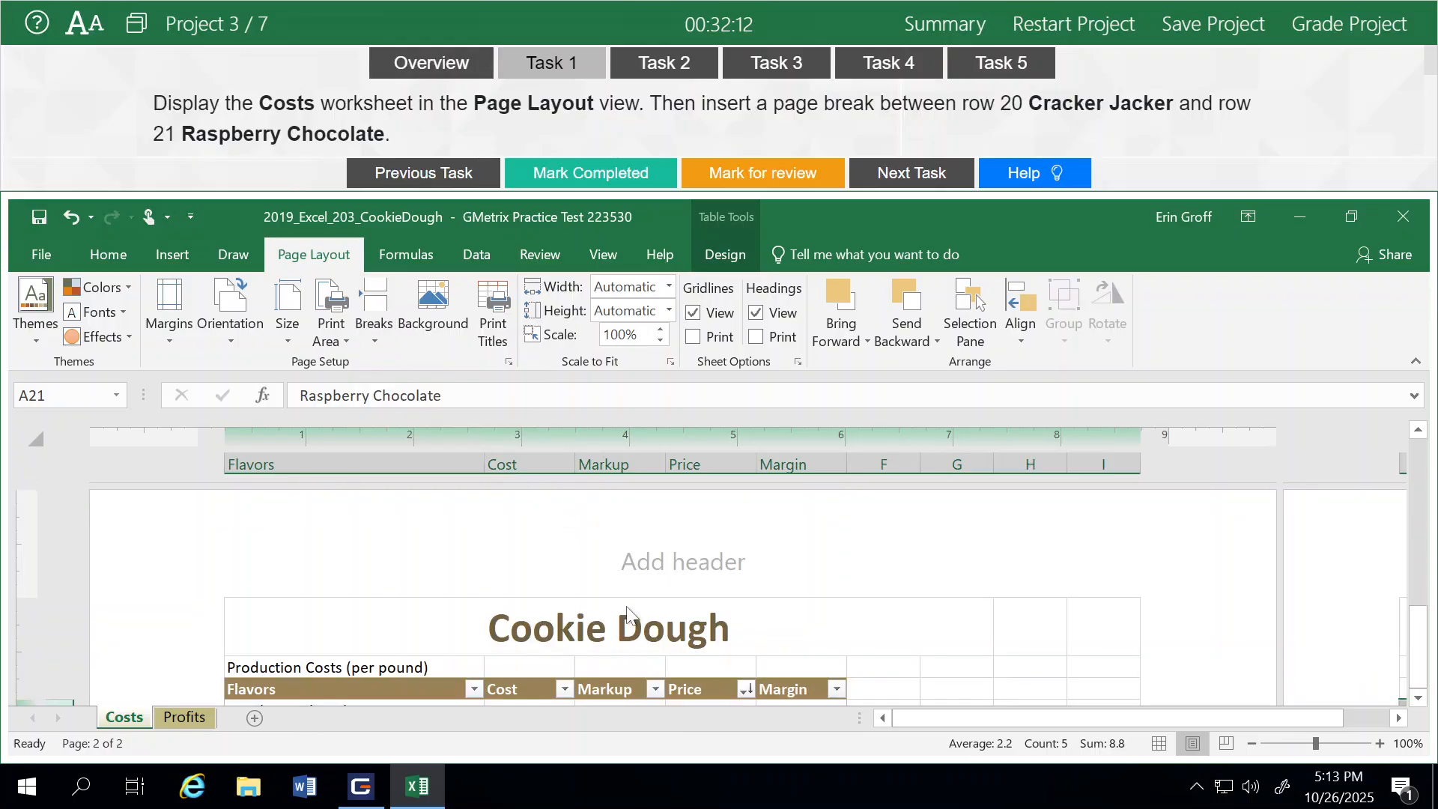
# Scroll around rows 20 and 21 to check where the new page break falls
pyautogui.scroll(-3, 627, 608)
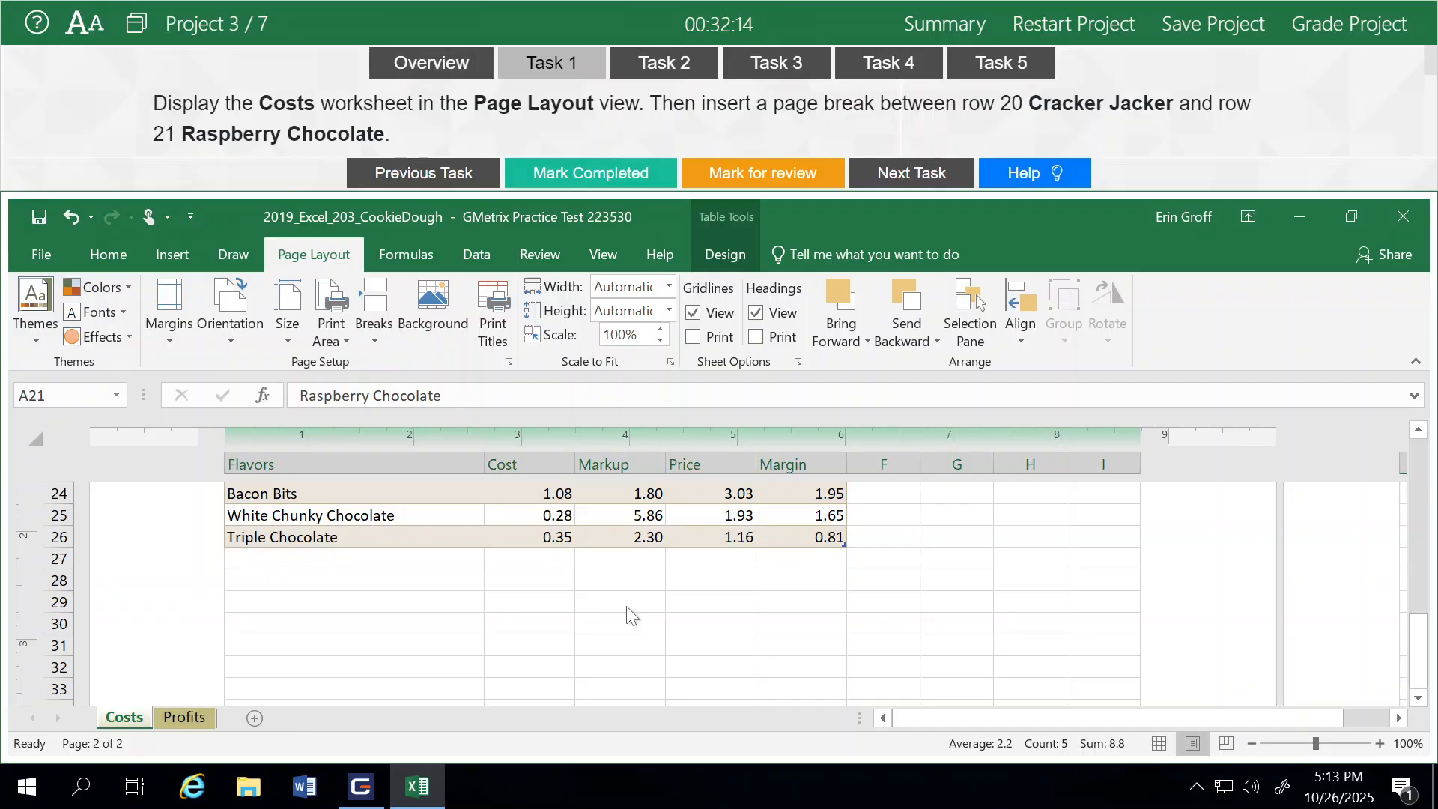
pyautogui.scroll(5, 626, 607)
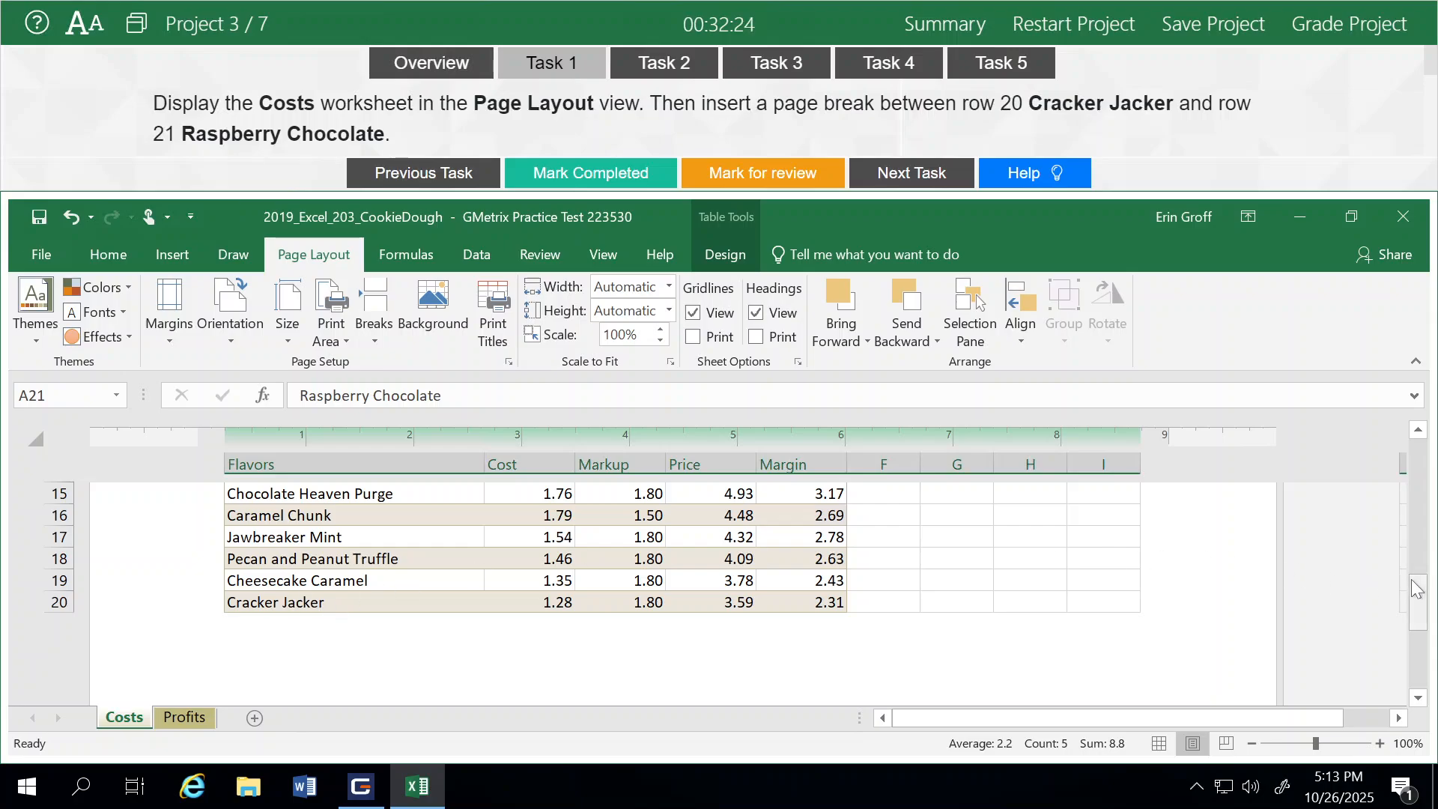
pyautogui.moveTo(1420, 598); pyautogui.dragTo(1423, 644)
pyautogui.click(1417, 699)
pyautogui.click(1417, 699)
pyautogui.click(1417, 699)
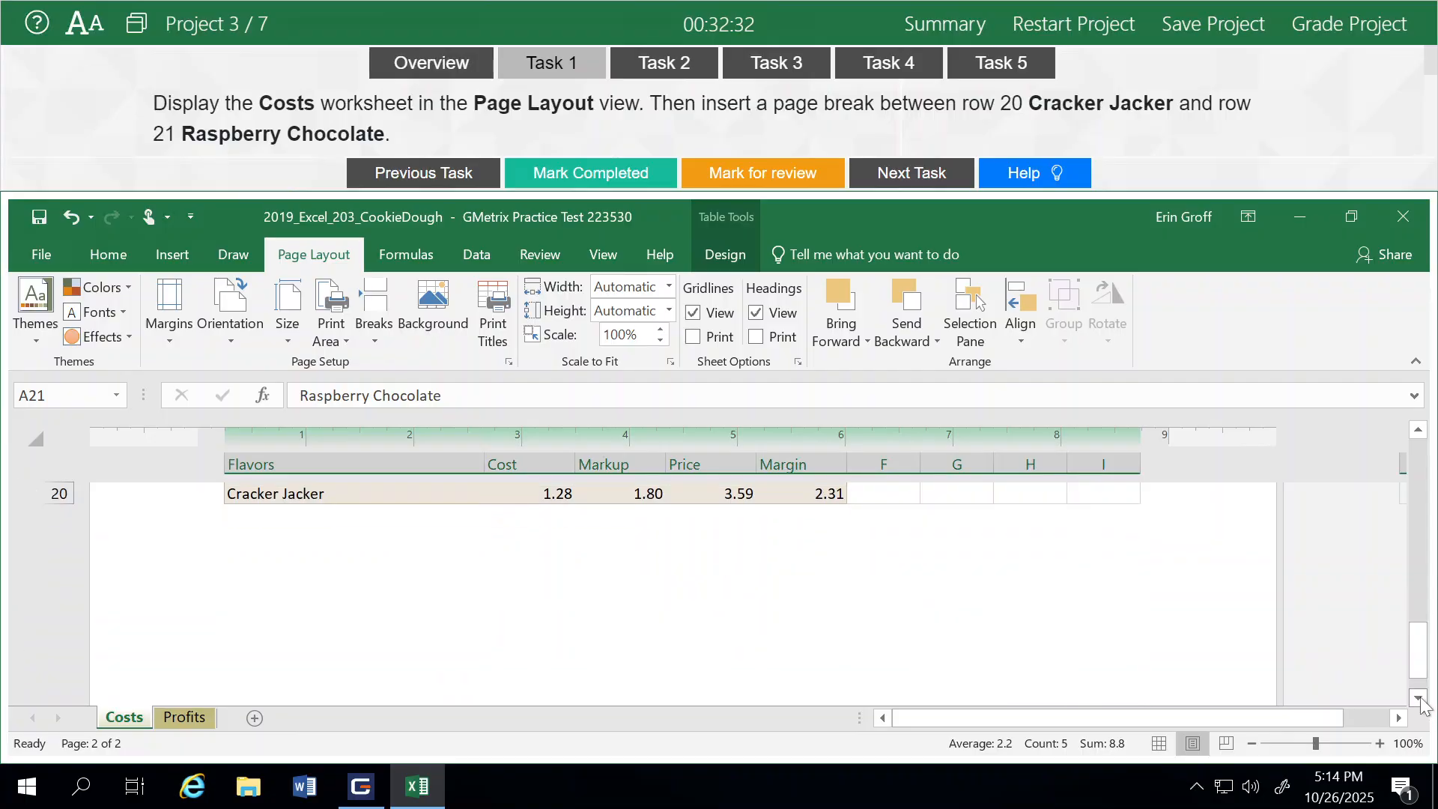
pyautogui.click(1419, 697)
pyautogui.click(1419, 699)
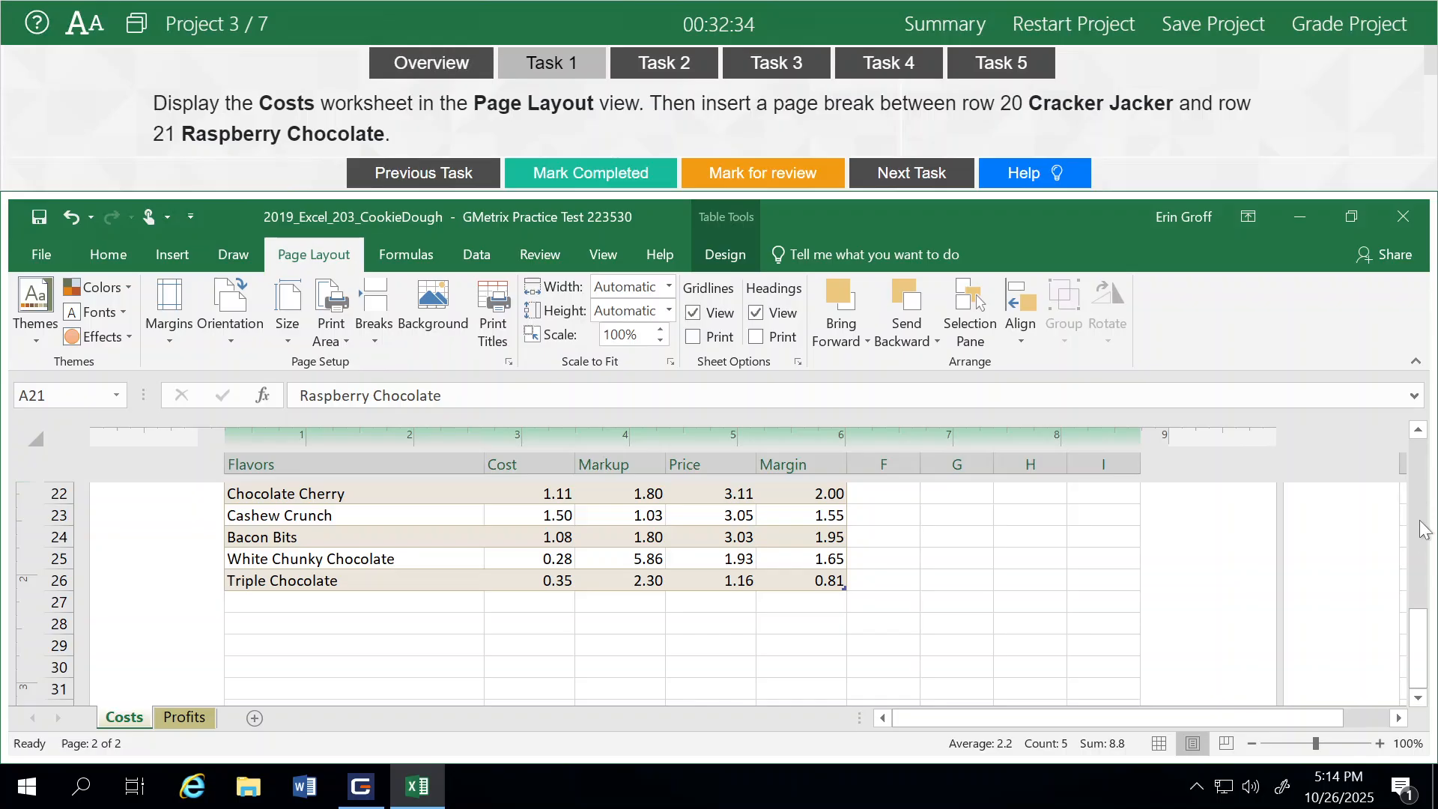
pyautogui.click(1419, 430)
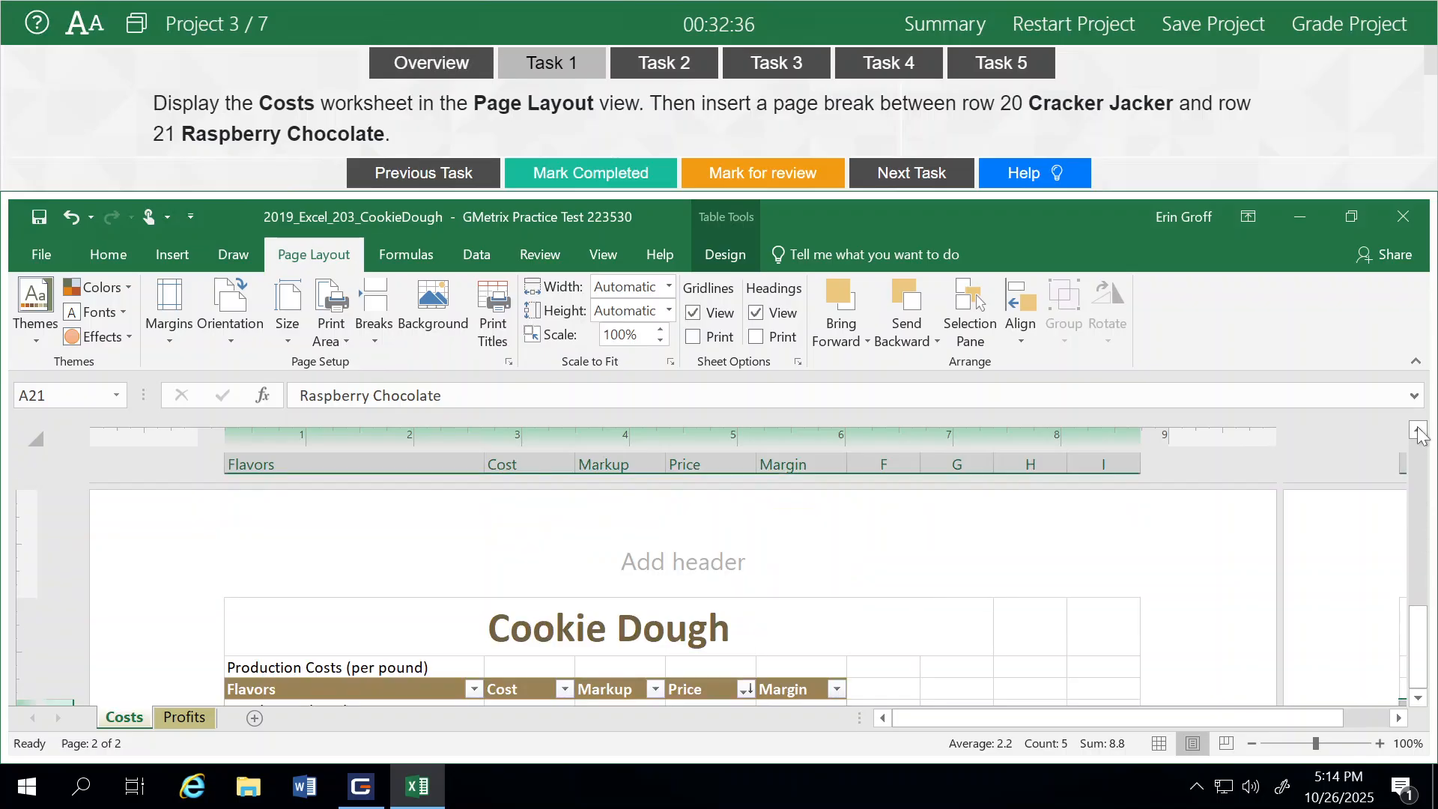
pyautogui.click(1420, 646)
pyautogui.press('Down')
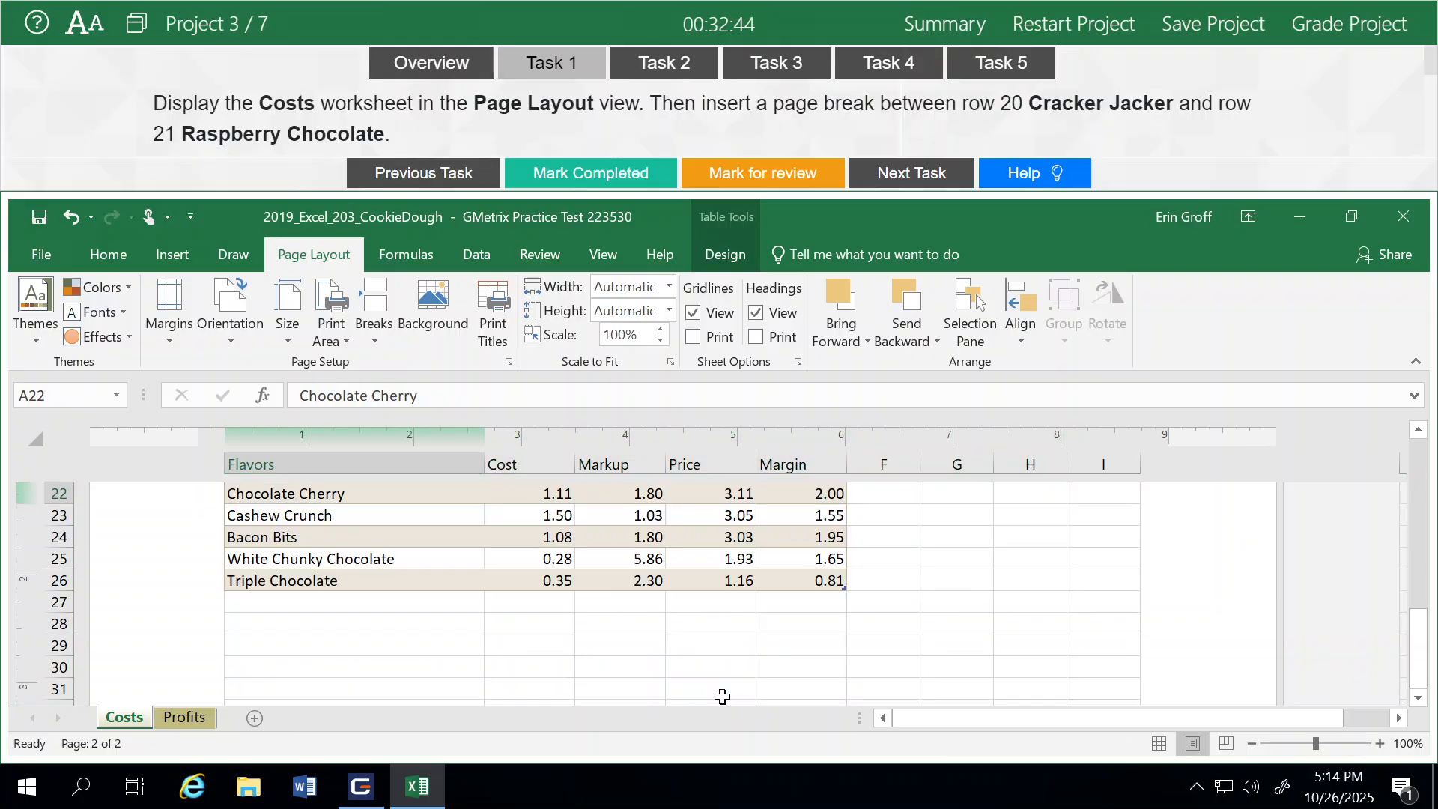
pyautogui.press('Up')
pyautogui.press('Down')
pyautogui.press('Up')
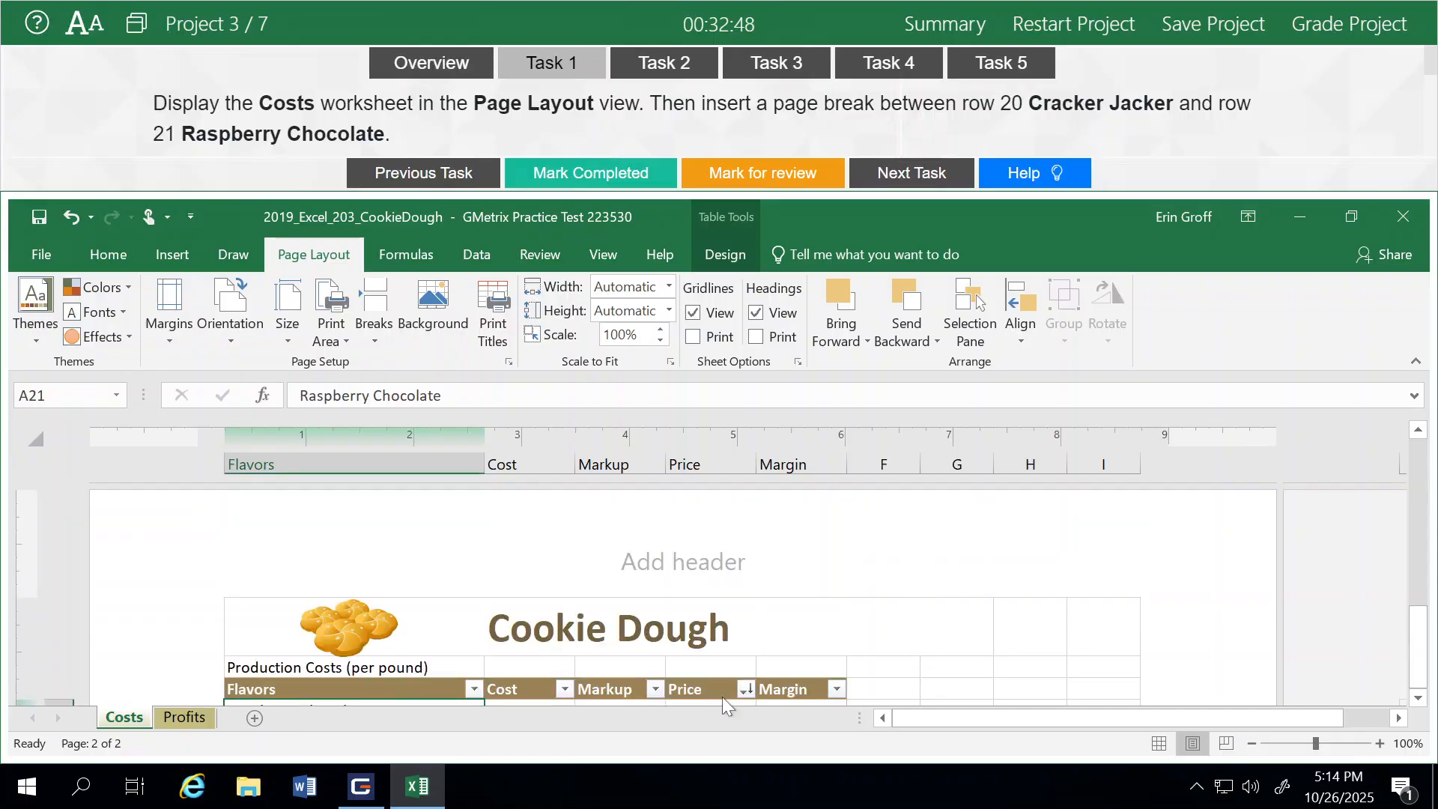
# Mark Task 1 as completed and move on to Task 2
pyautogui.click(555, 174)
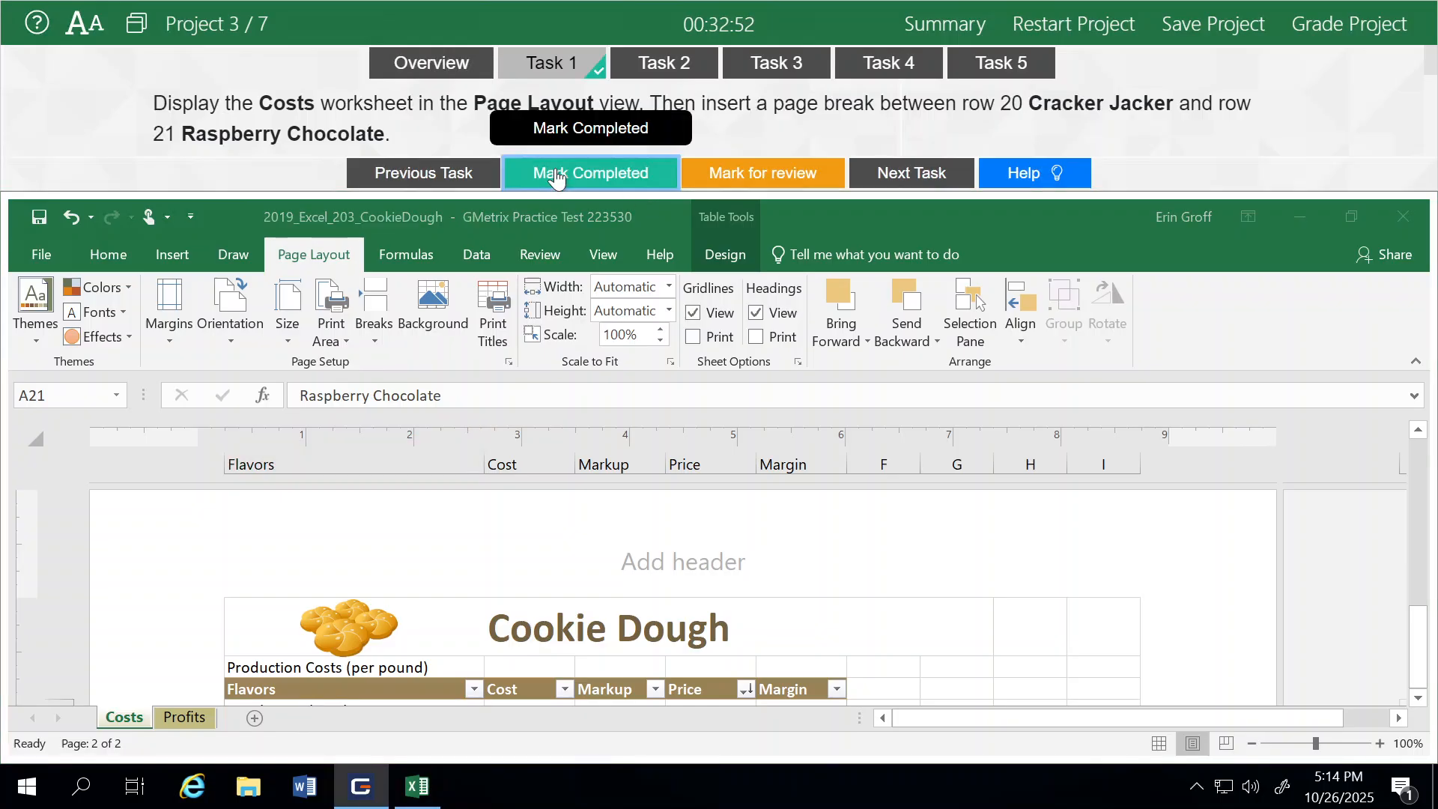
pyautogui.click(912, 186)
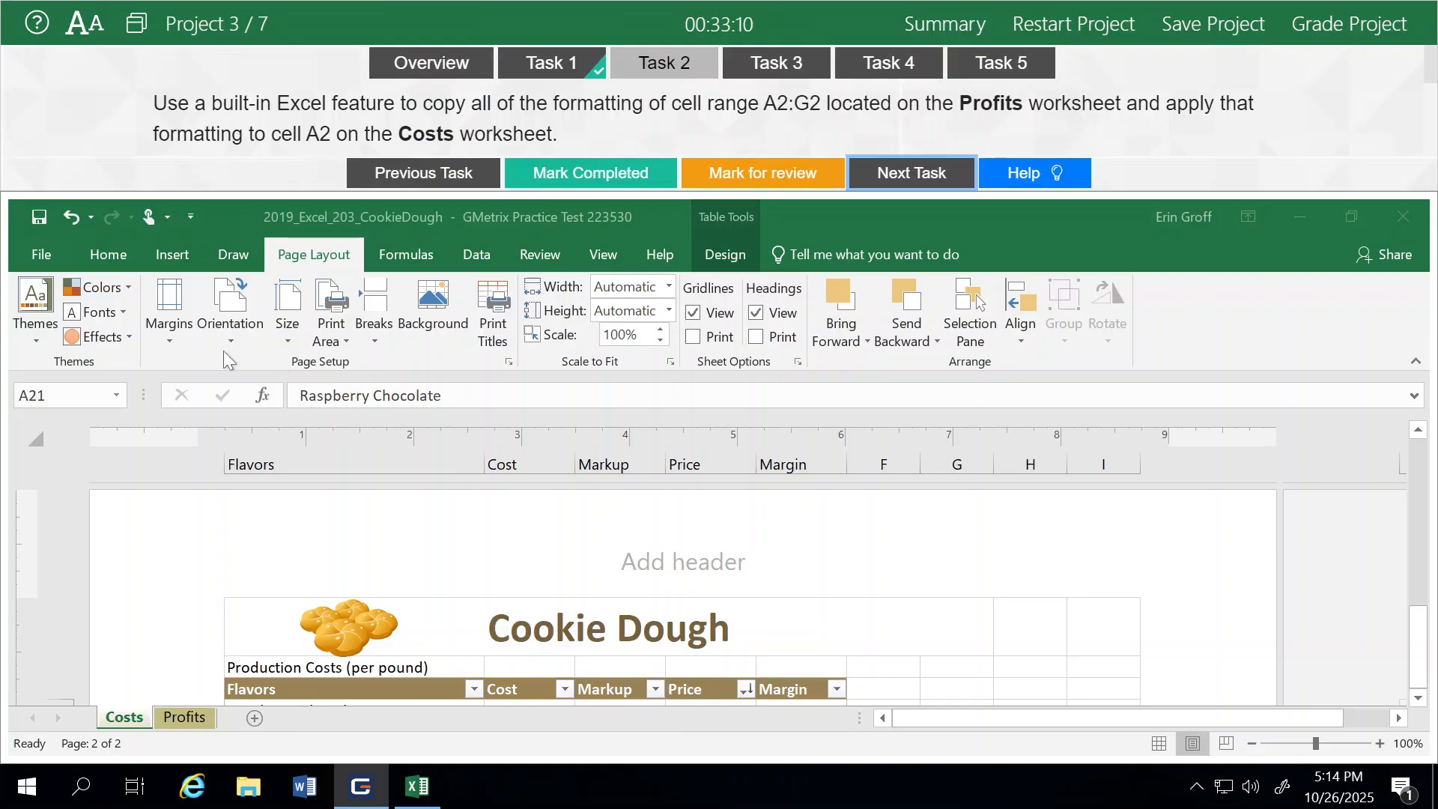
# Switch the Costs worksheet back to Normal view and return to its top
pyautogui.click(617, 264)
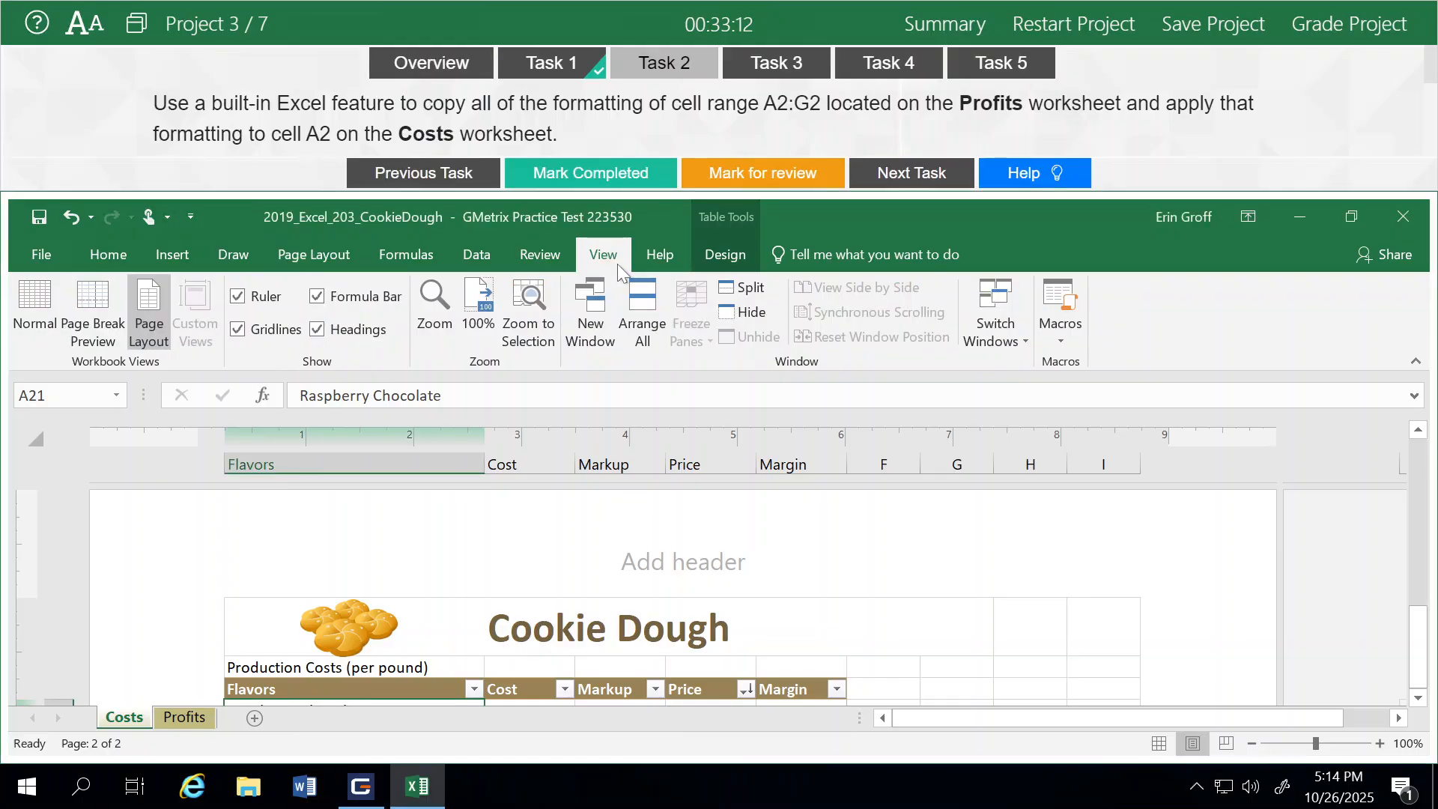
pyautogui.click(37, 298)
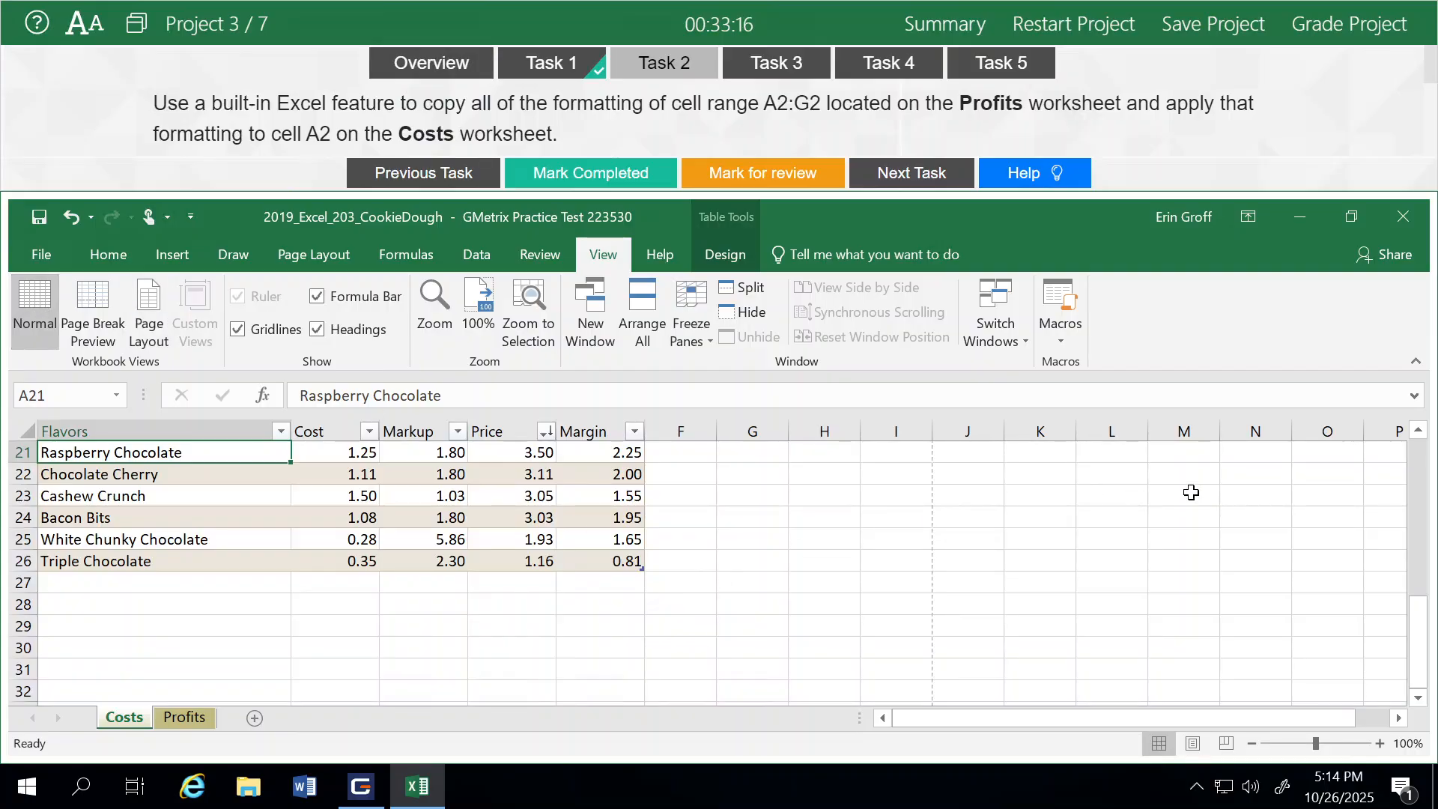
pyautogui.moveTo(1416, 636); pyautogui.dragTo(1430, 601)
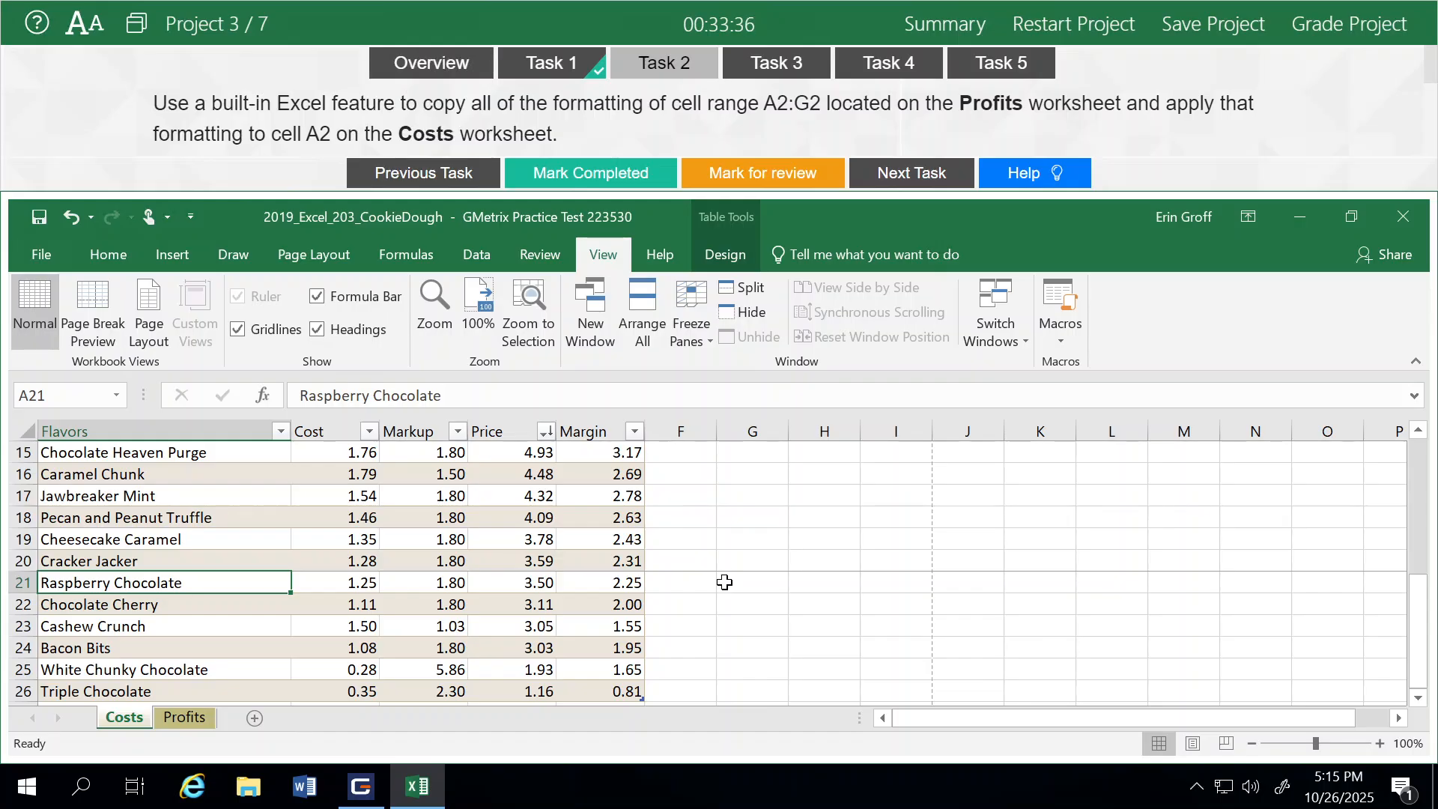
pyautogui.scroll(5, 725, 582)
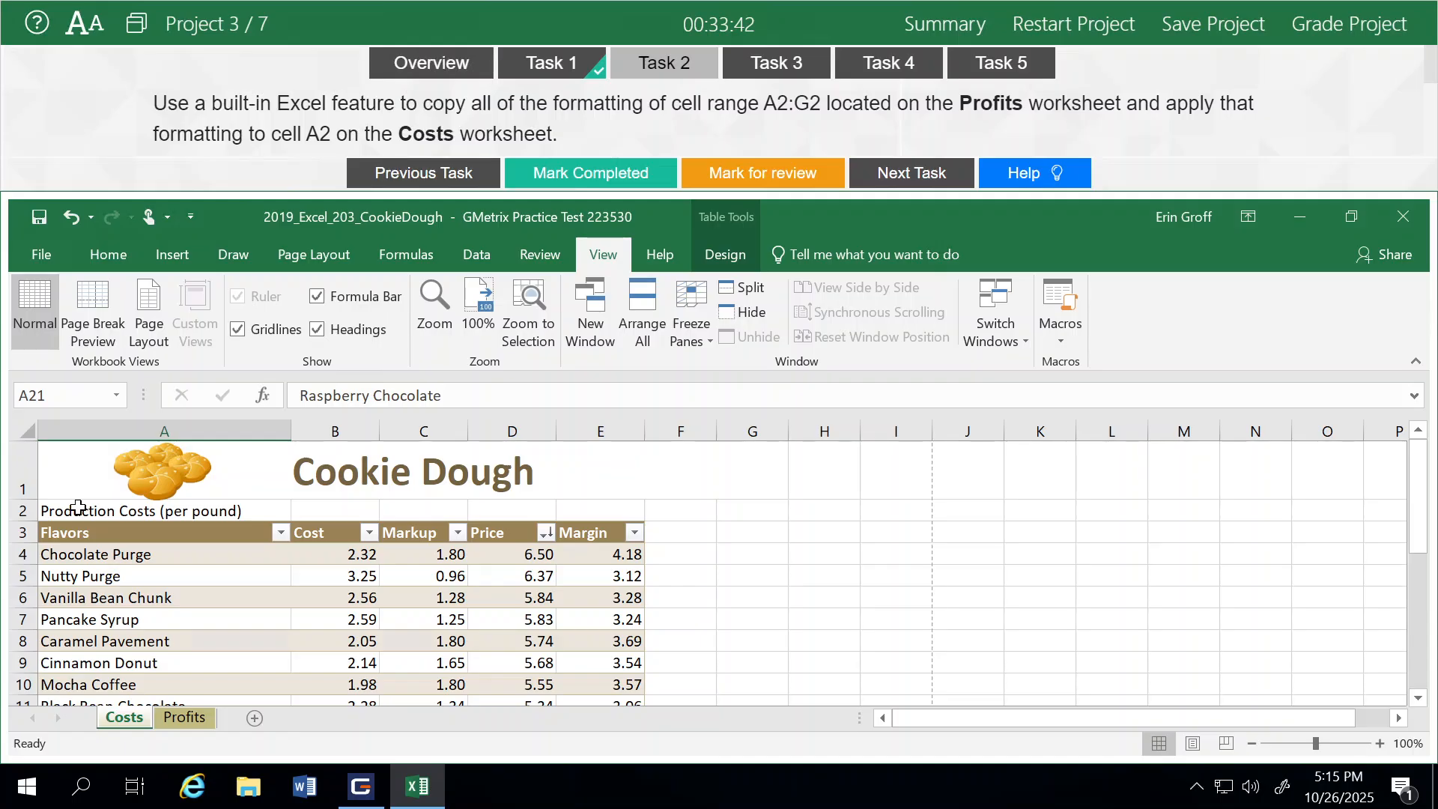
# Copy the formatting of A2:G2 on the Profits worksheet with Format Painter and apply it to A2 on Costs
pyautogui.click(184, 723)
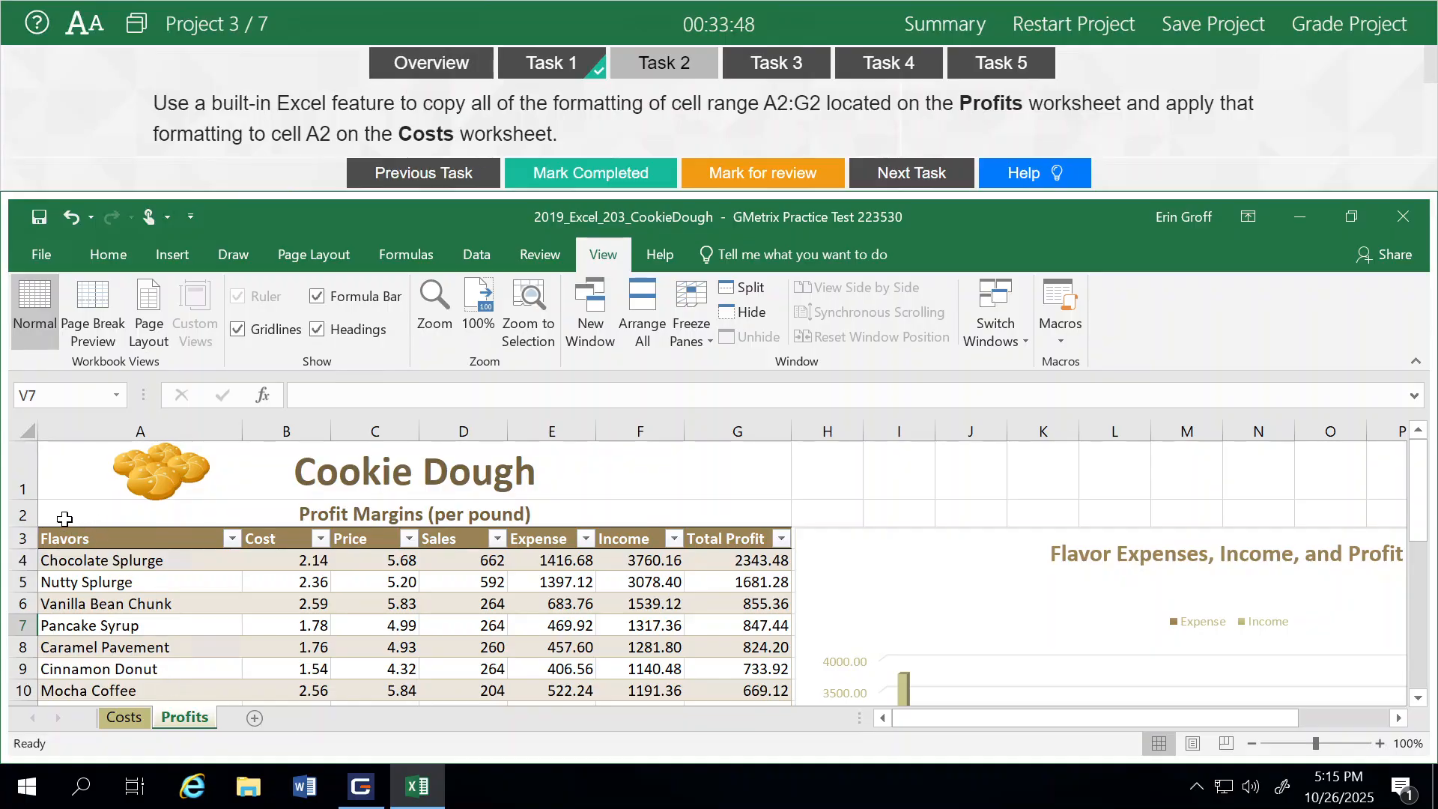
pyautogui.click(64, 519)
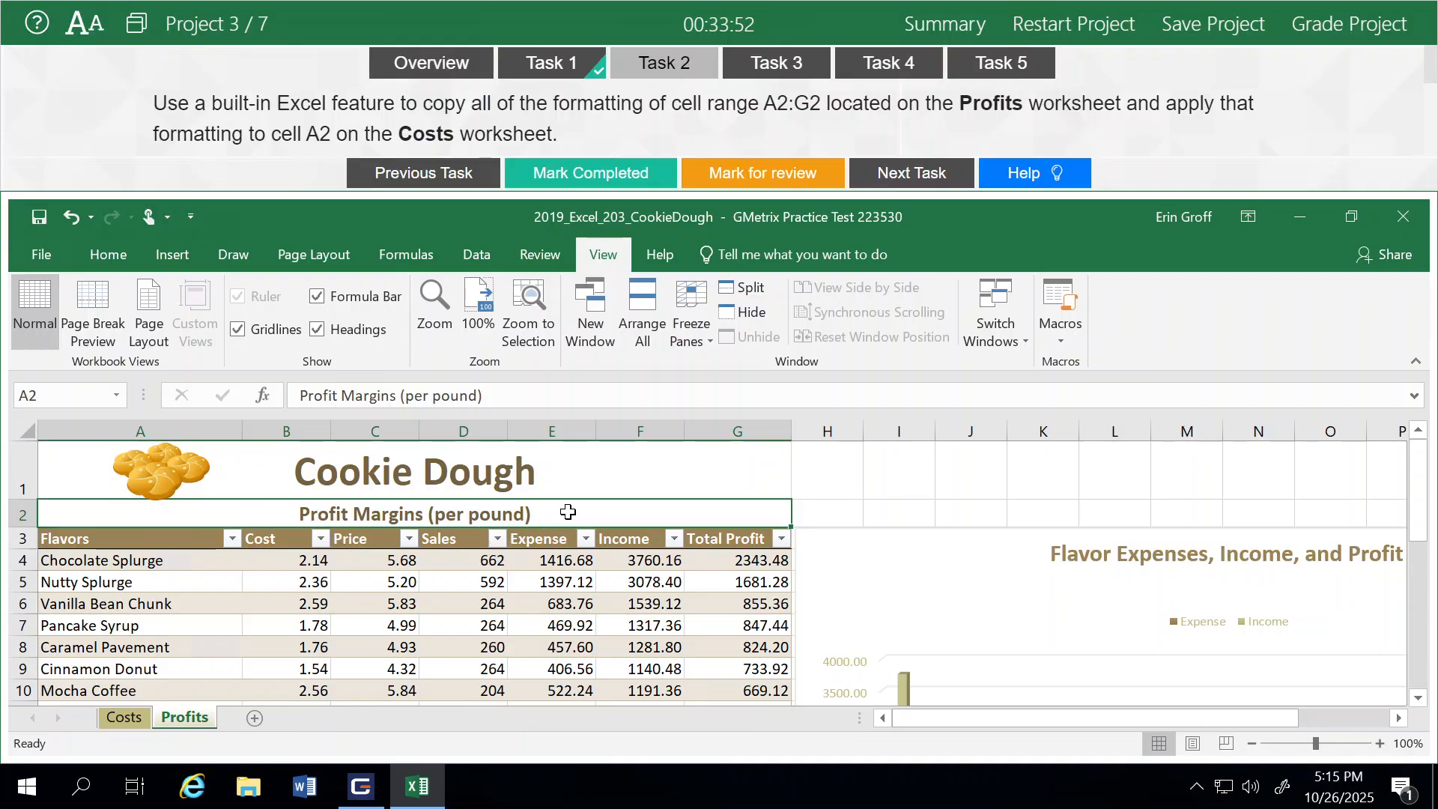
pyautogui.click(108, 255)
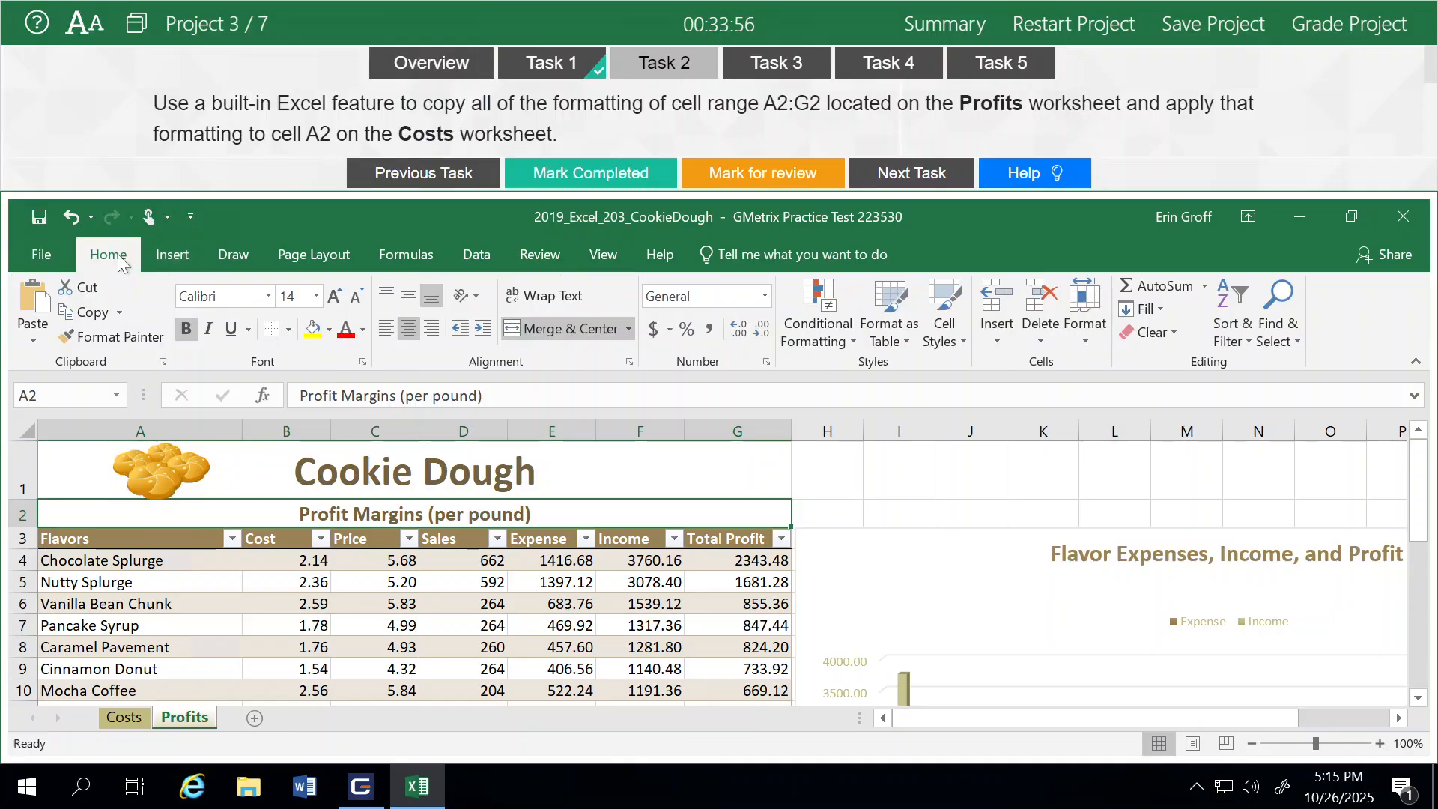
pyautogui.click(92, 338)
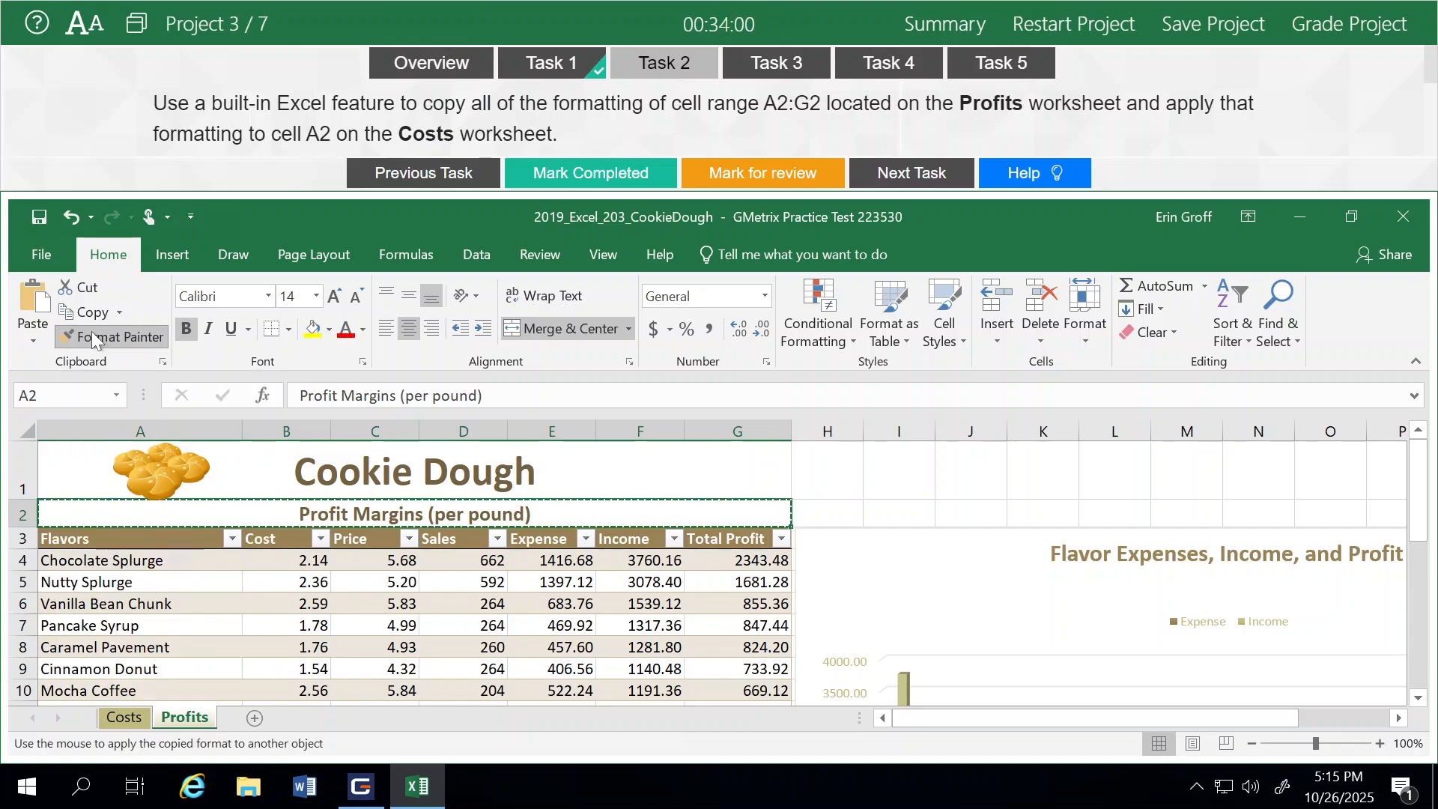
pyautogui.click(119, 719)
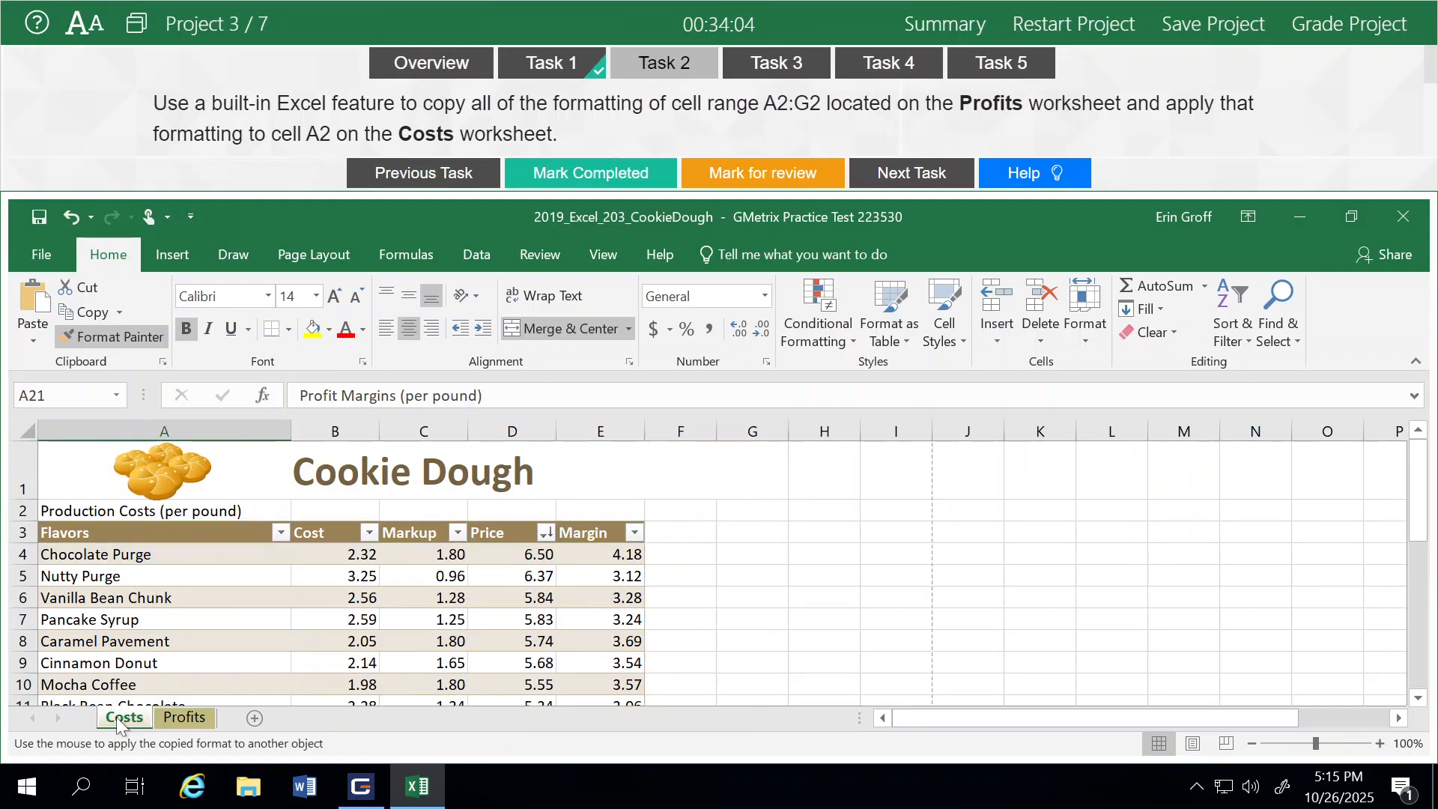
pyautogui.click(74, 509)
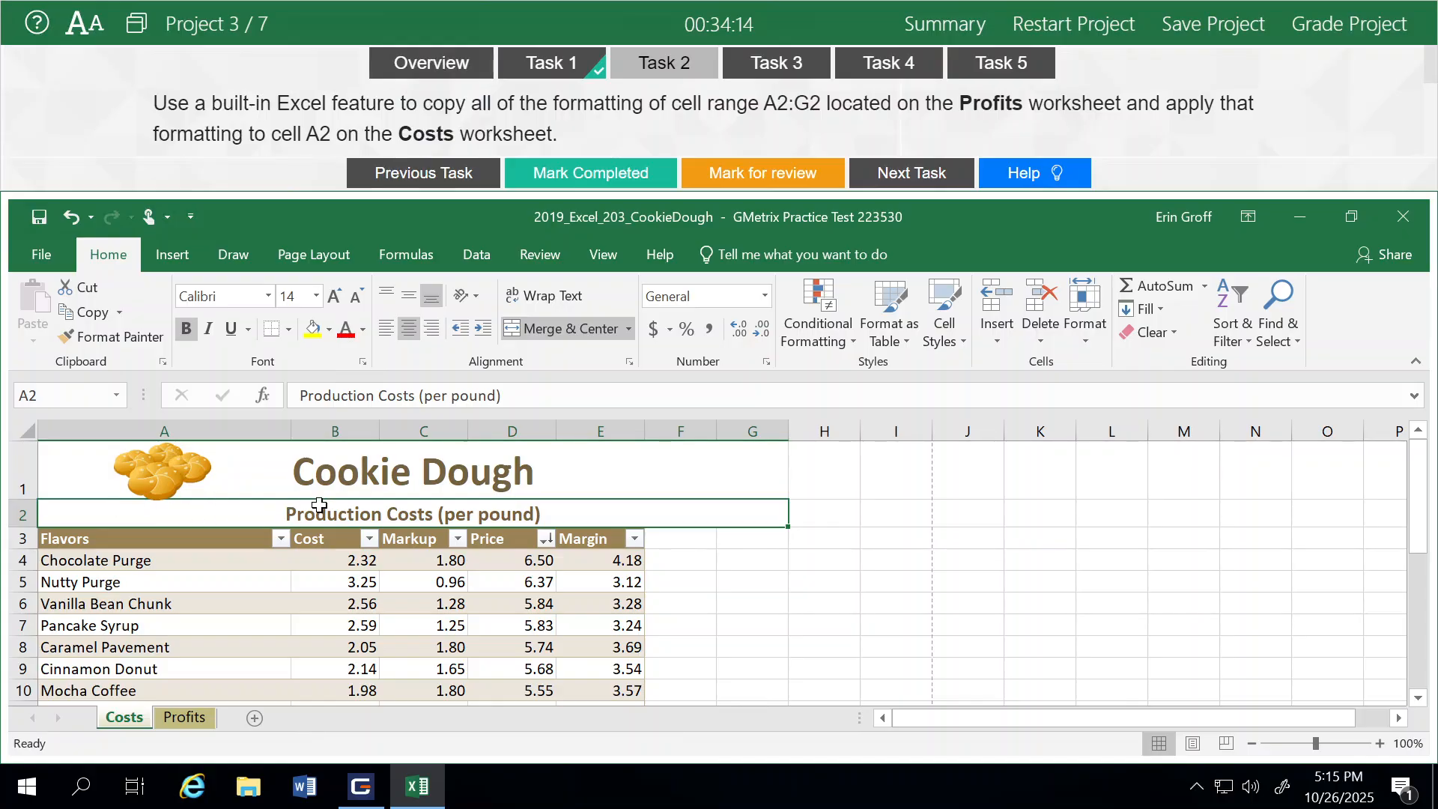
# Mark Task 2 as completed and move on to Task 3
pyautogui.click(587, 180)
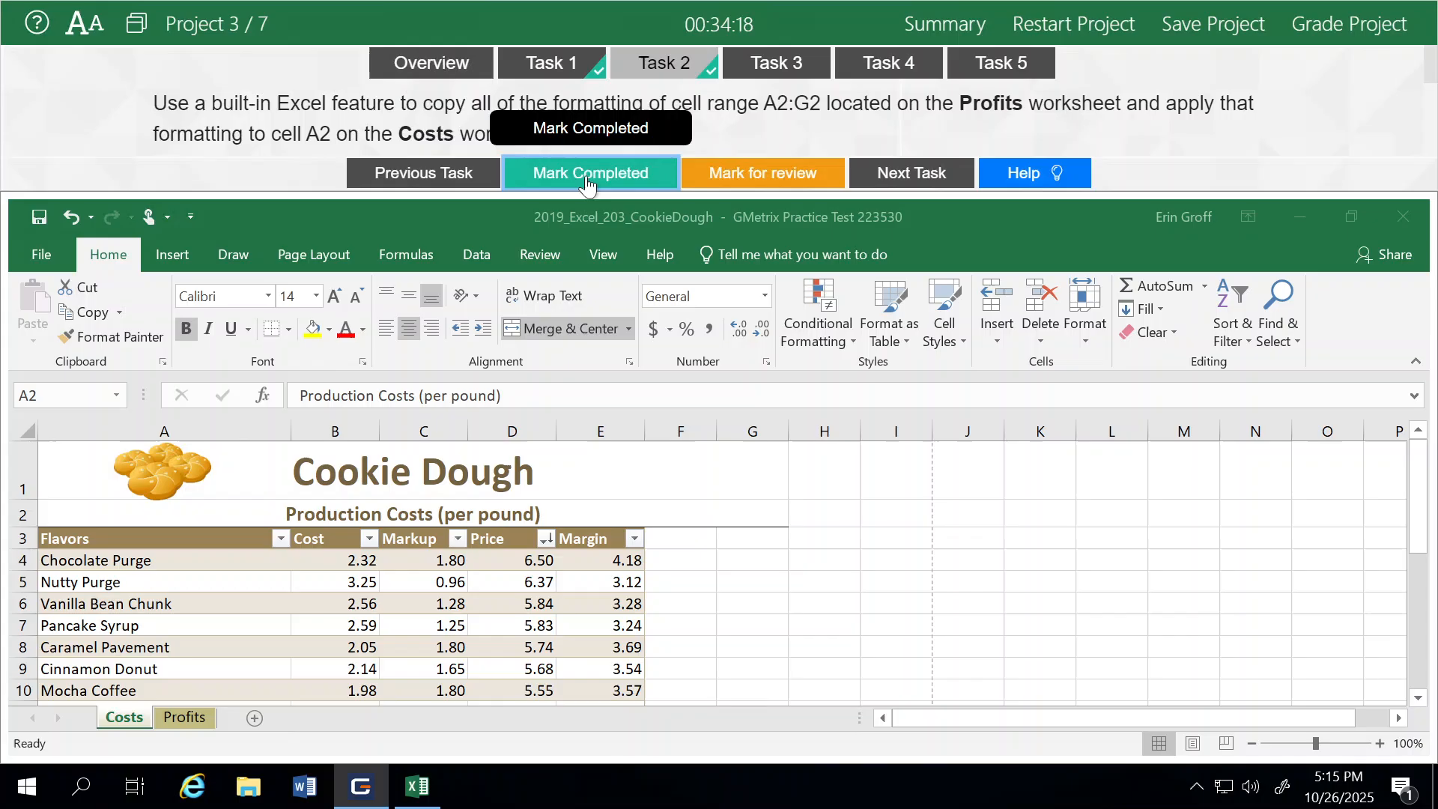
pyautogui.click(908, 177)
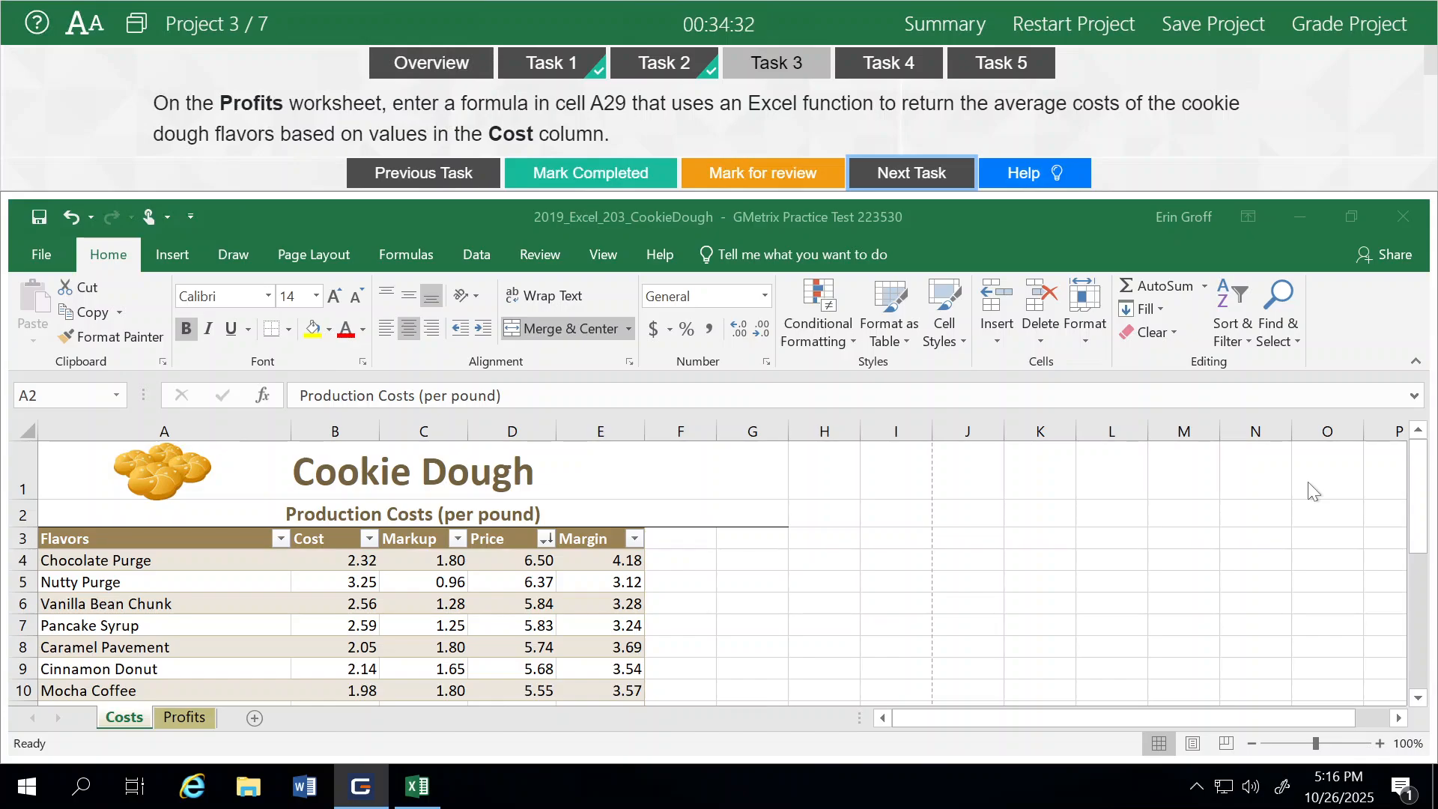
# On the Profits worksheet, enter a formula in A29 that averages the Cost column: =AVERAGE(Table2[Cost])
pyautogui.click(181, 716)
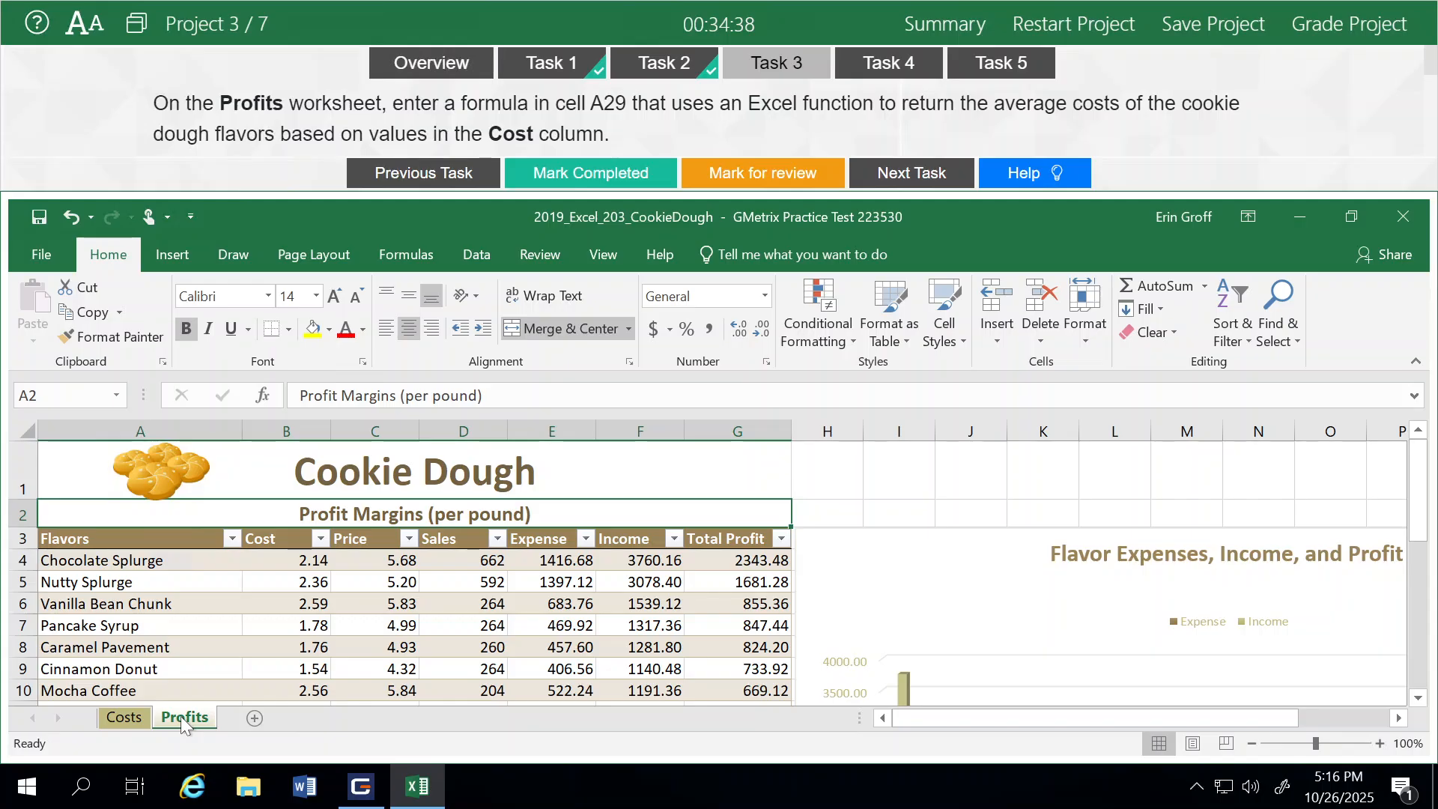
pyautogui.scroll(-2, 355, 591)
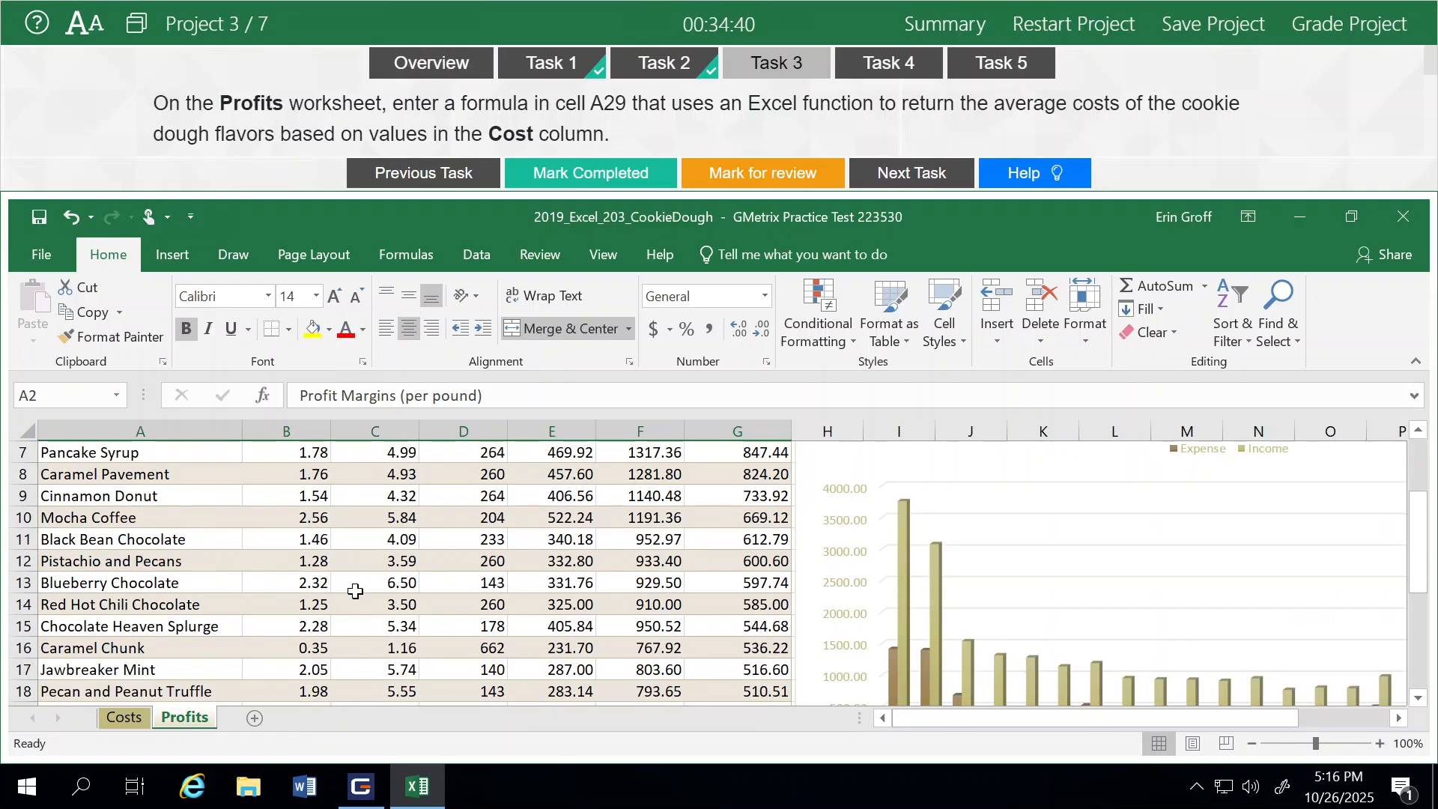
pyautogui.scroll(-2, 355, 591)
pyautogui.scroll(-3, 355, 591)
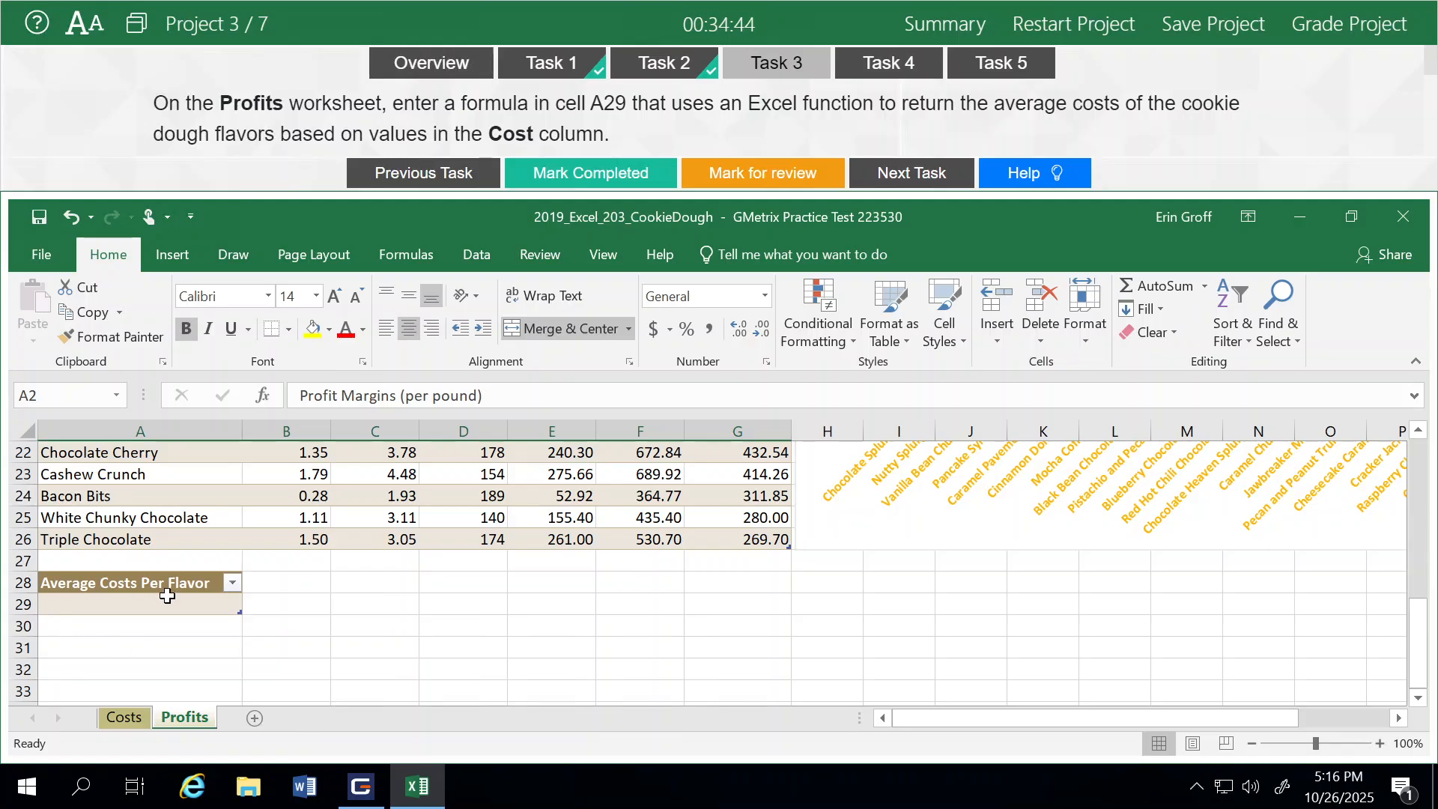
pyautogui.click(98, 607)
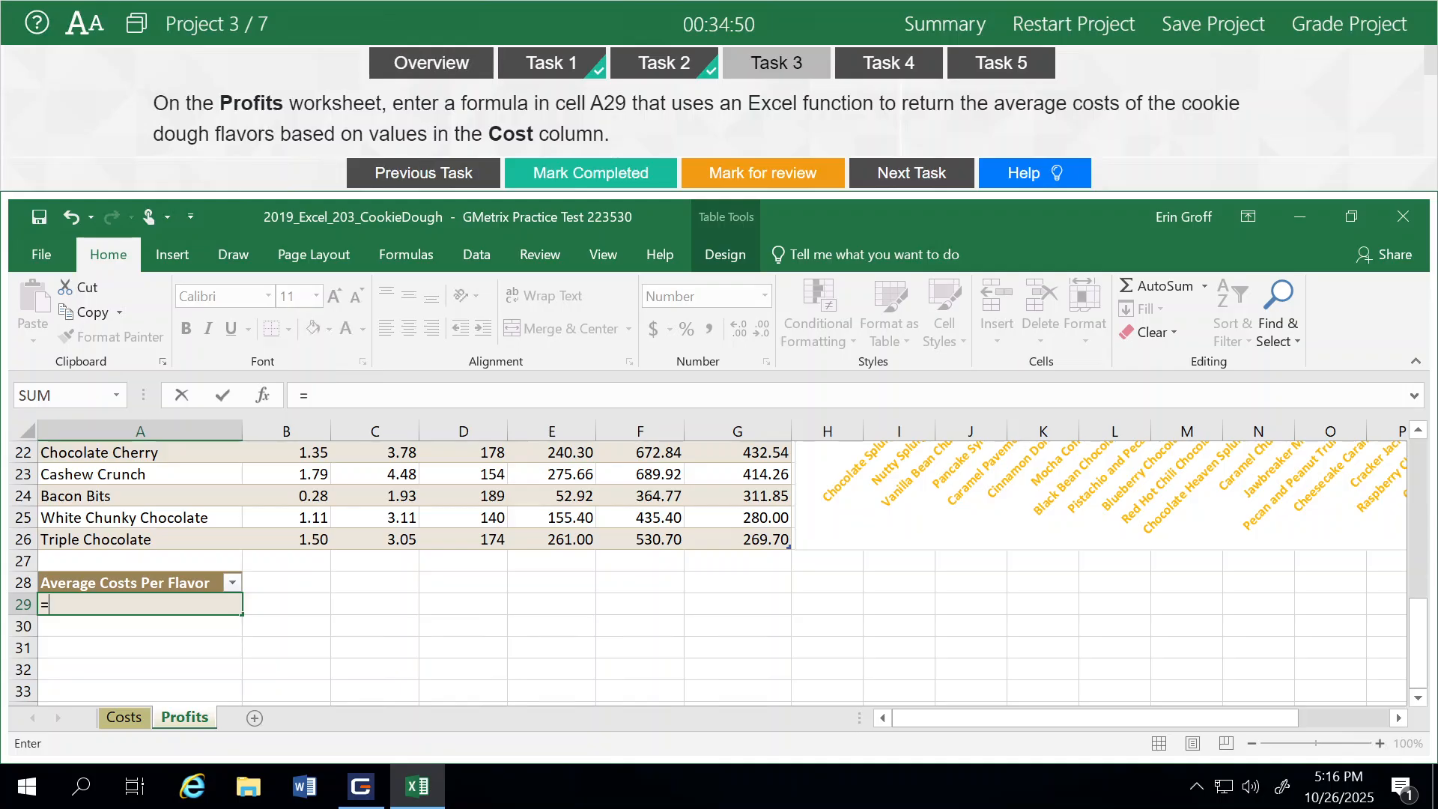
pyautogui.write('a')
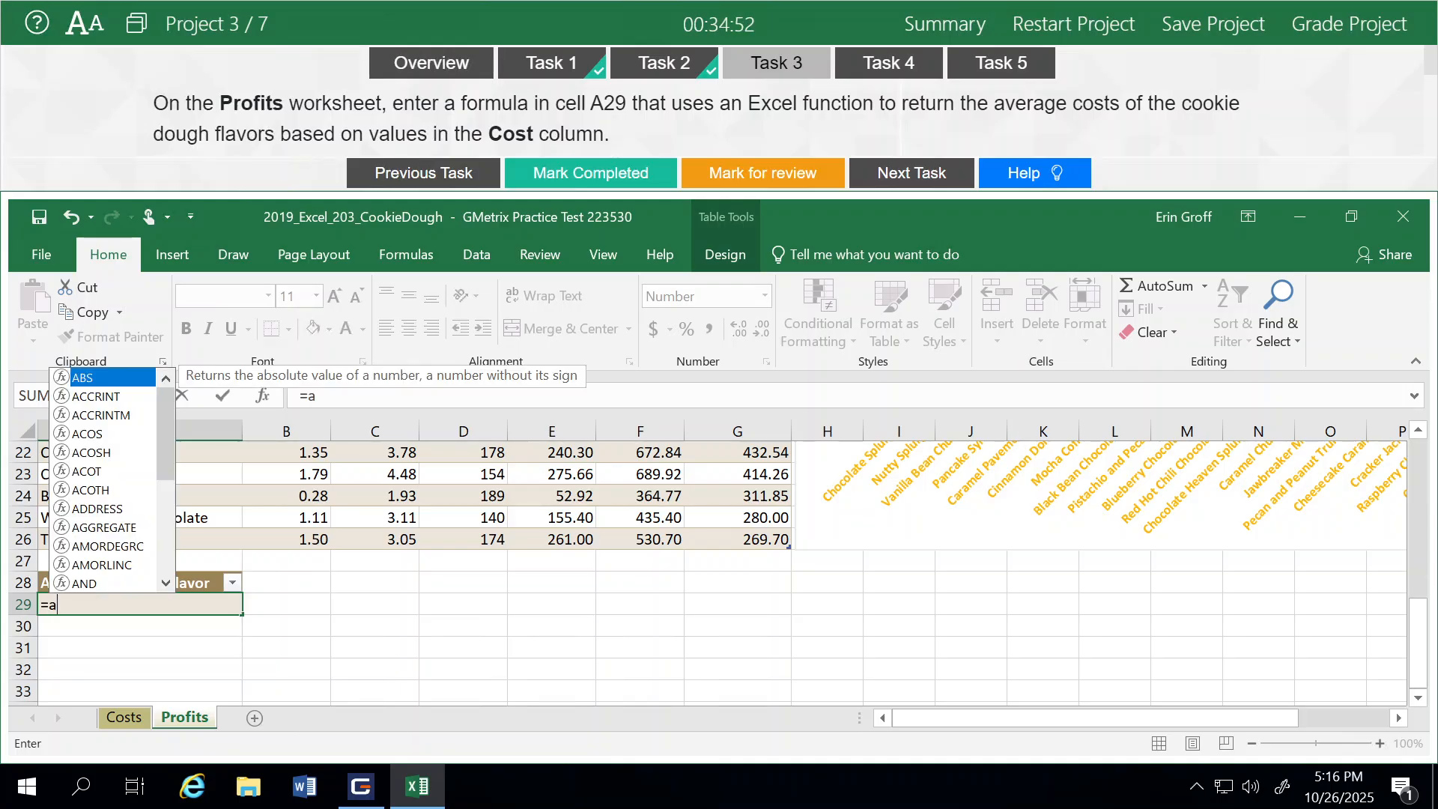
pyautogui.write('v')
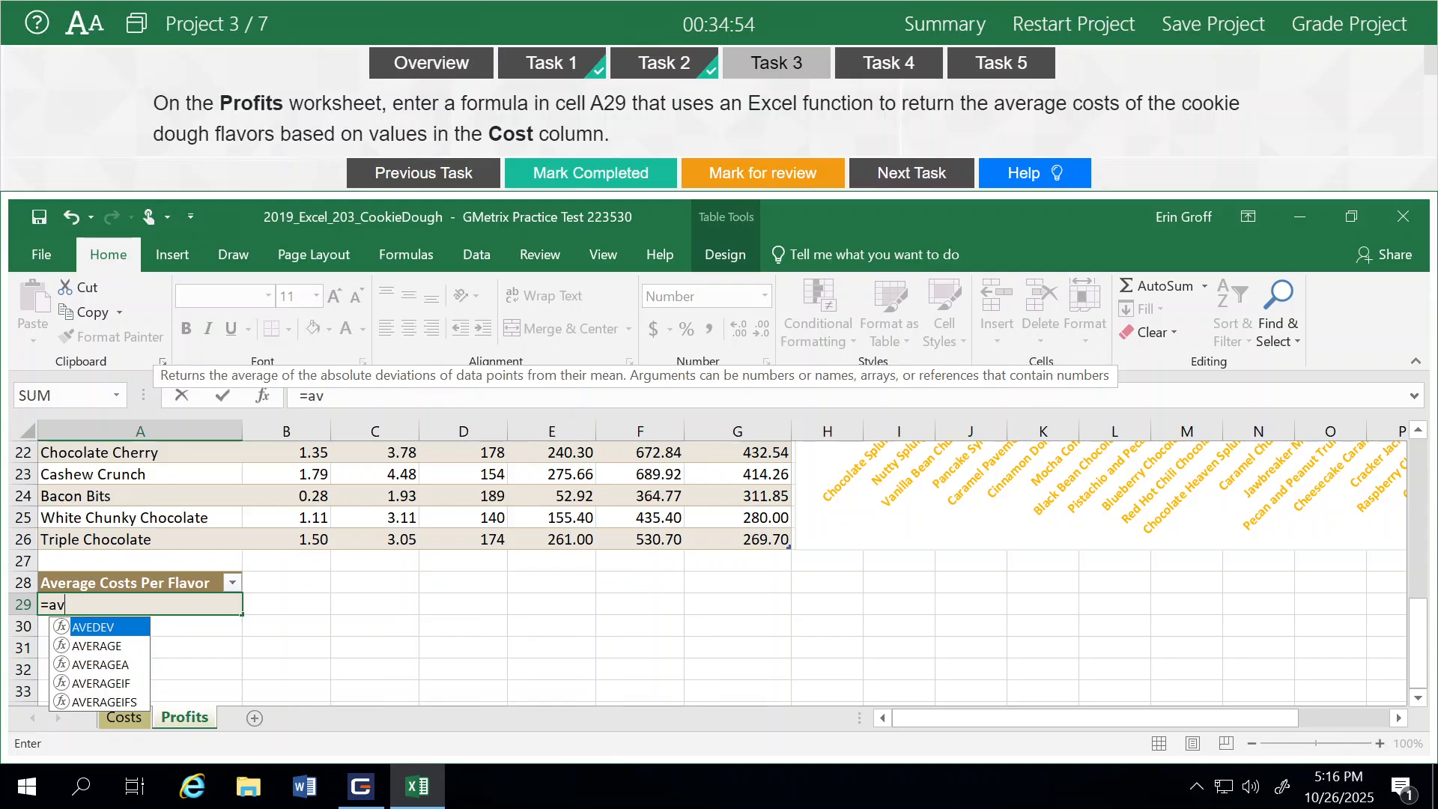
pyautogui.doubleClick(88, 647)
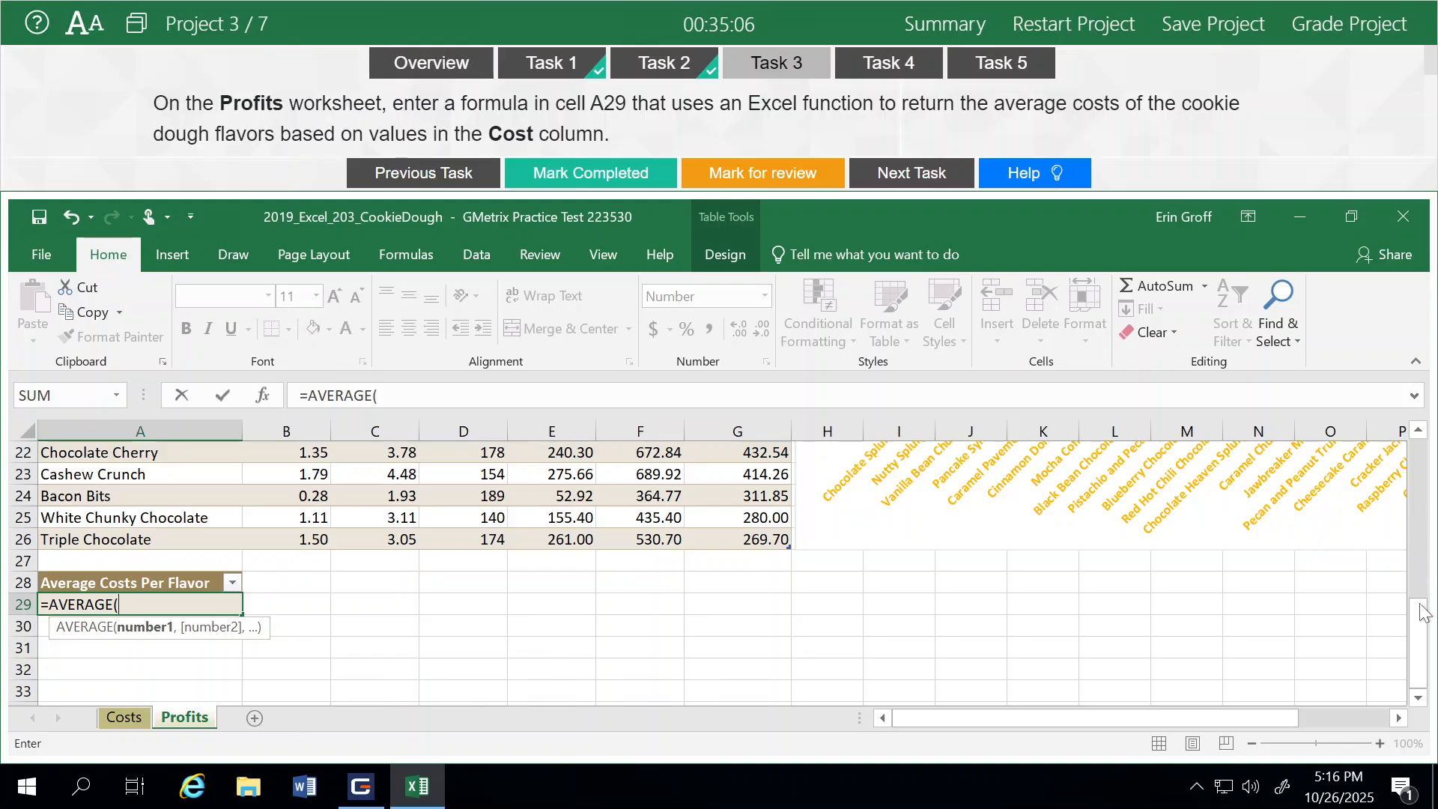
pyautogui.moveTo(1423, 641); pyautogui.dragTo(1423, 485)
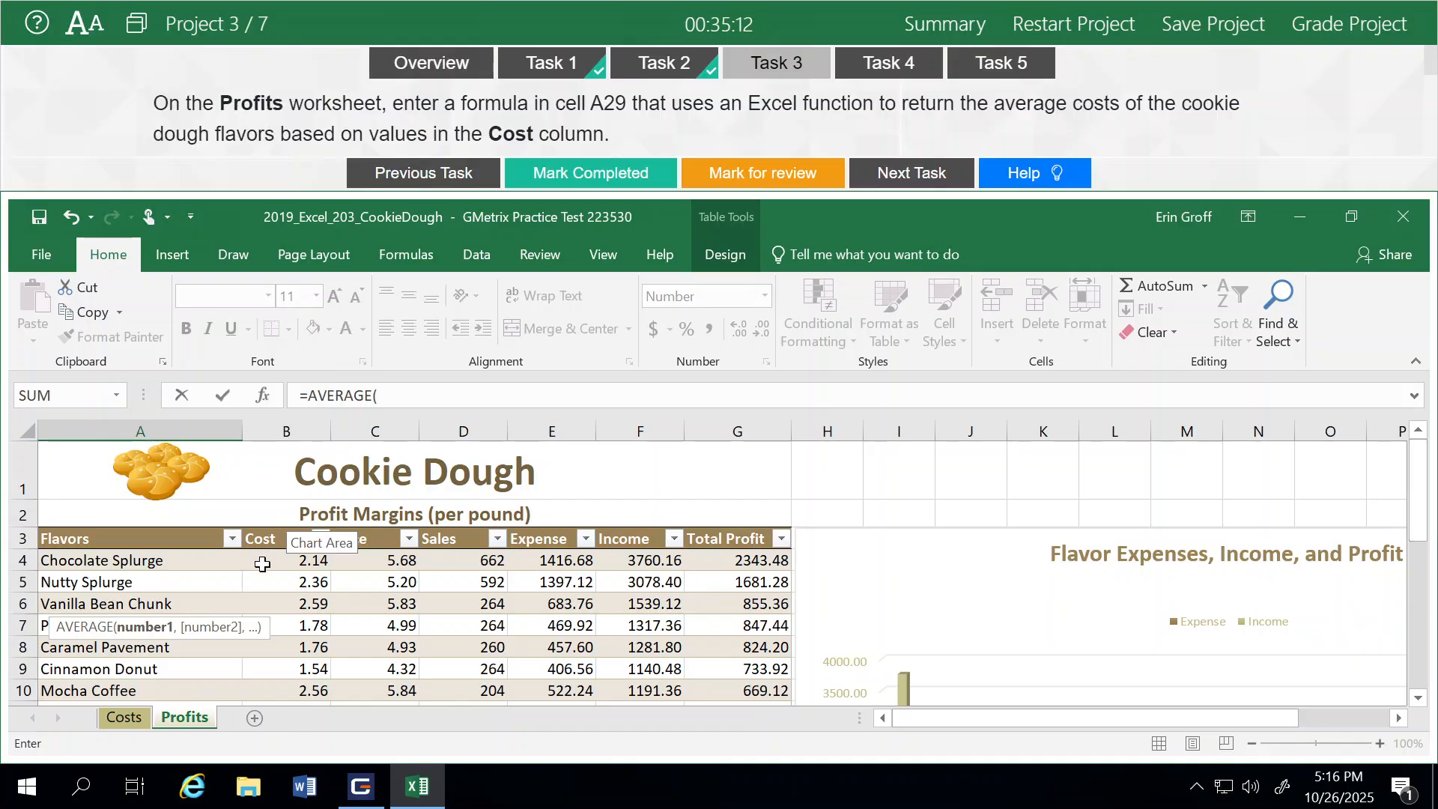
pyautogui.moveTo(271, 564); pyautogui.dragTo(287, 664)
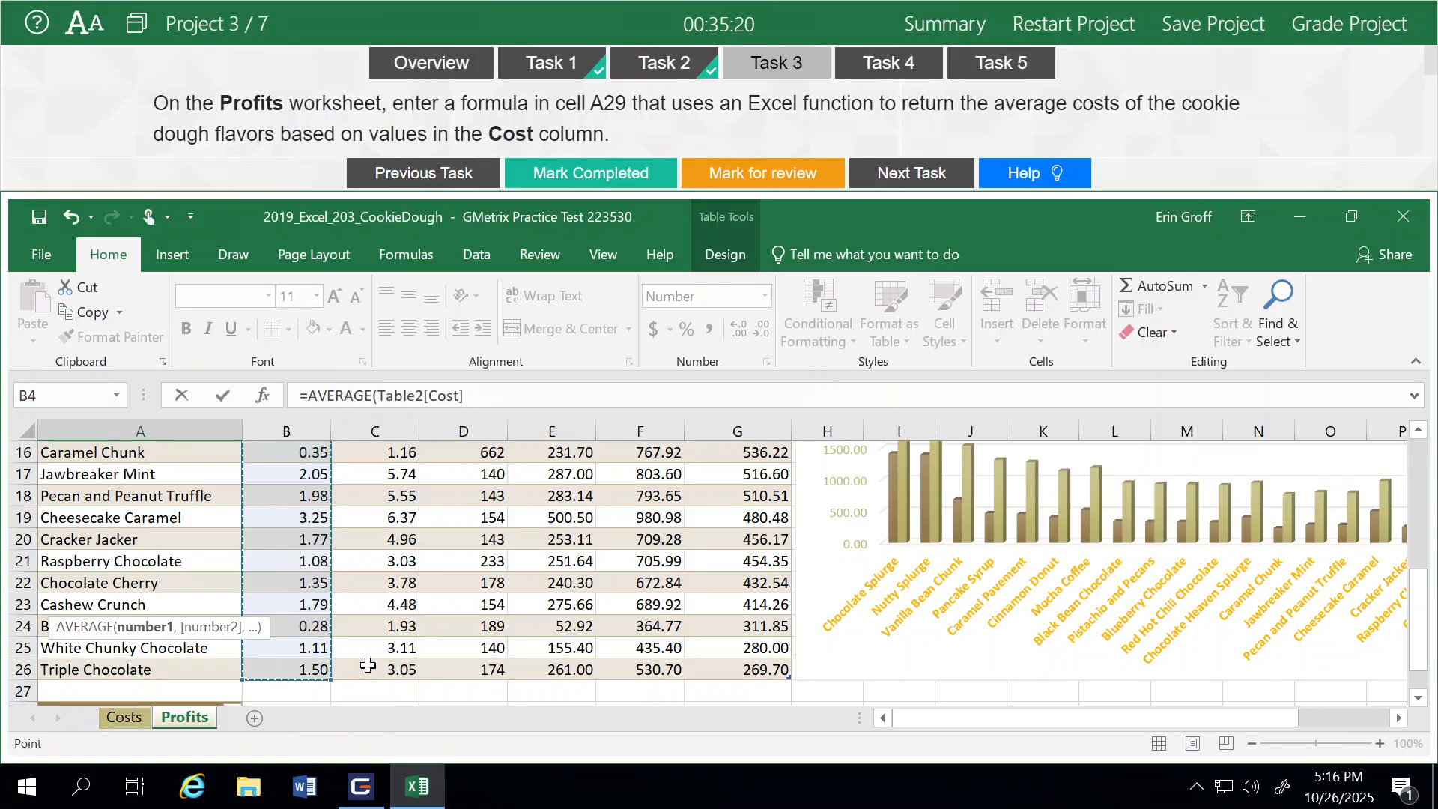
pyautogui.press('Return')
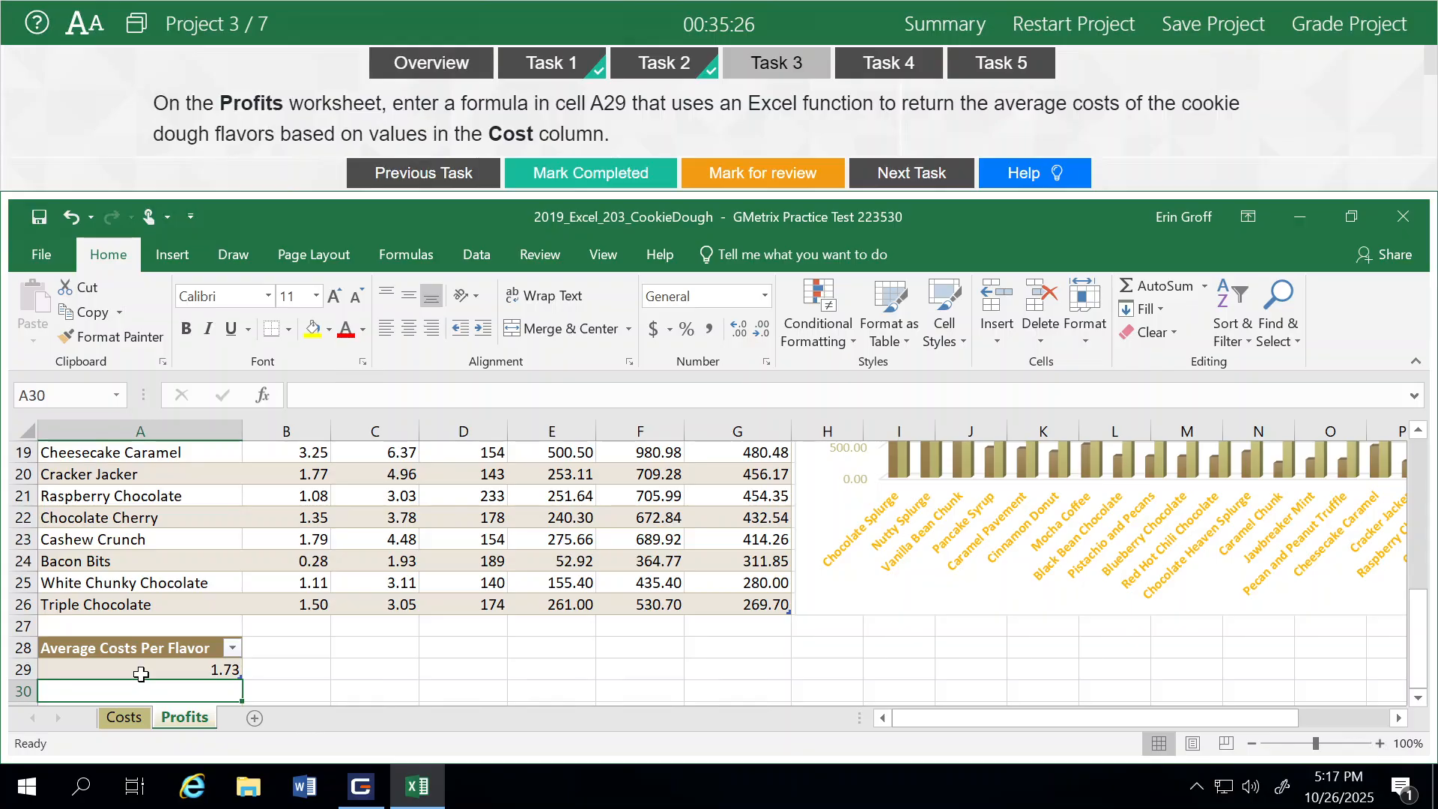
# Mark Task 3 as completed and move on to Task 4
pyautogui.click(611, 179)
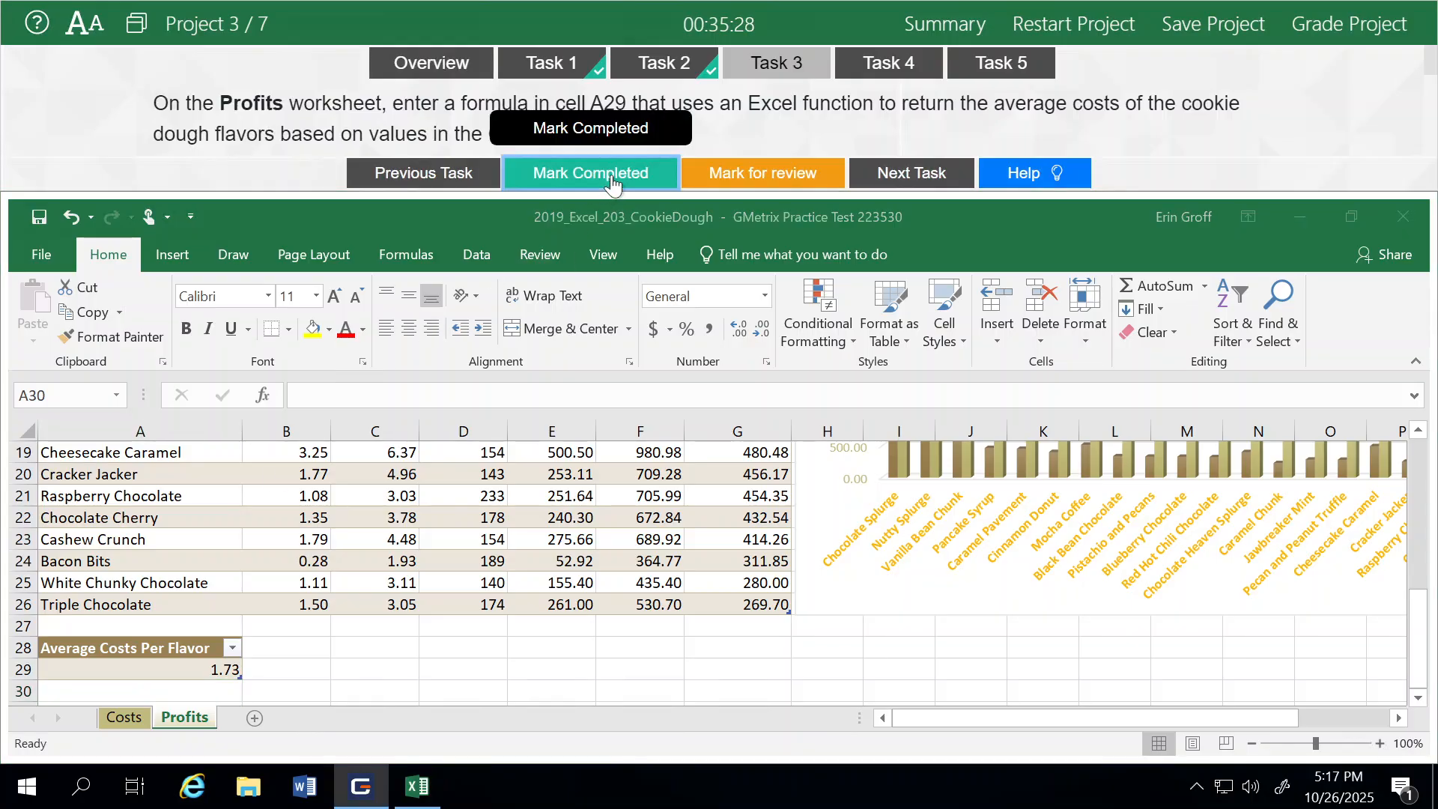
pyautogui.click(905, 177)
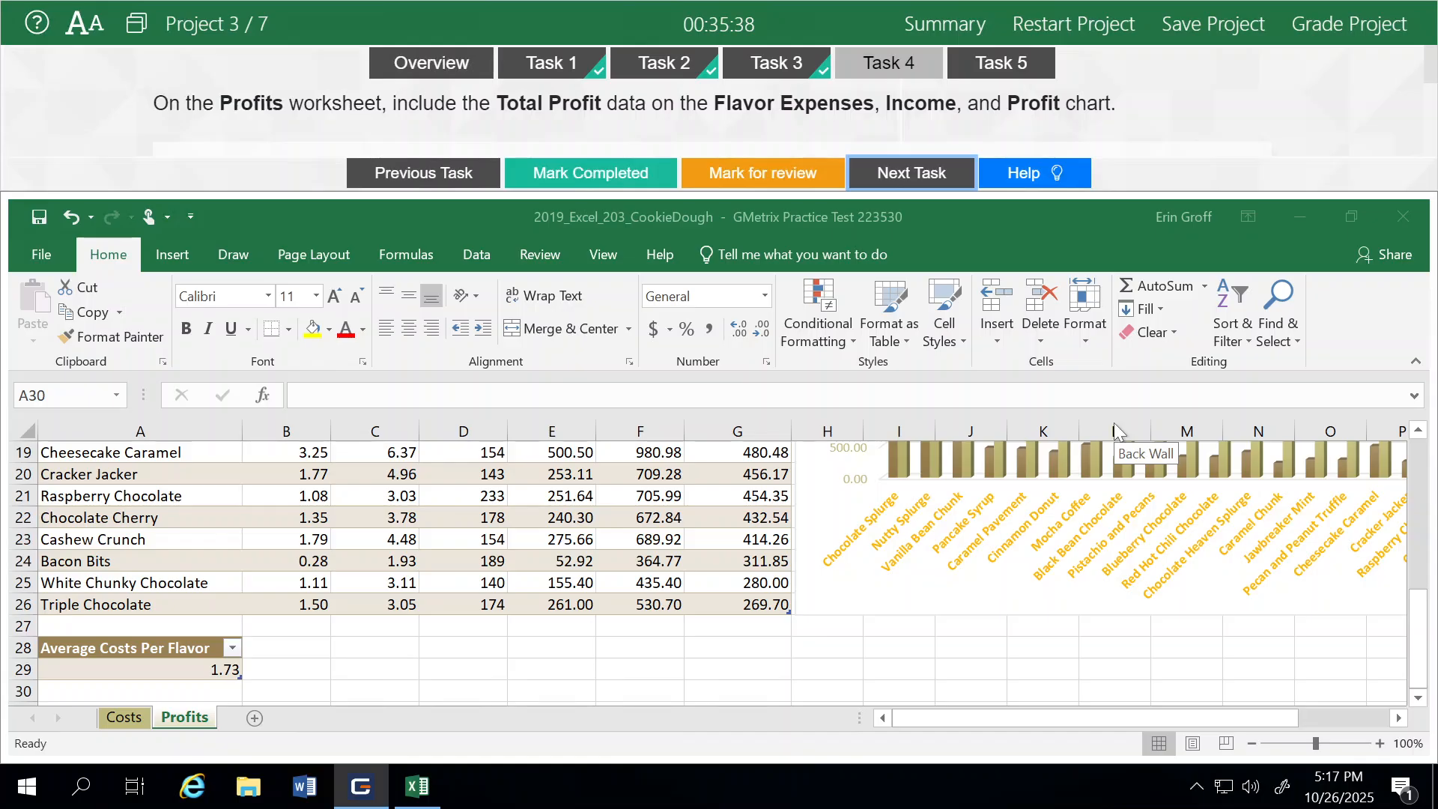
# Add the Total Profit series to the Flavor Expenses, Income, and Profit chart's data source
pyautogui.click(1419, 610)
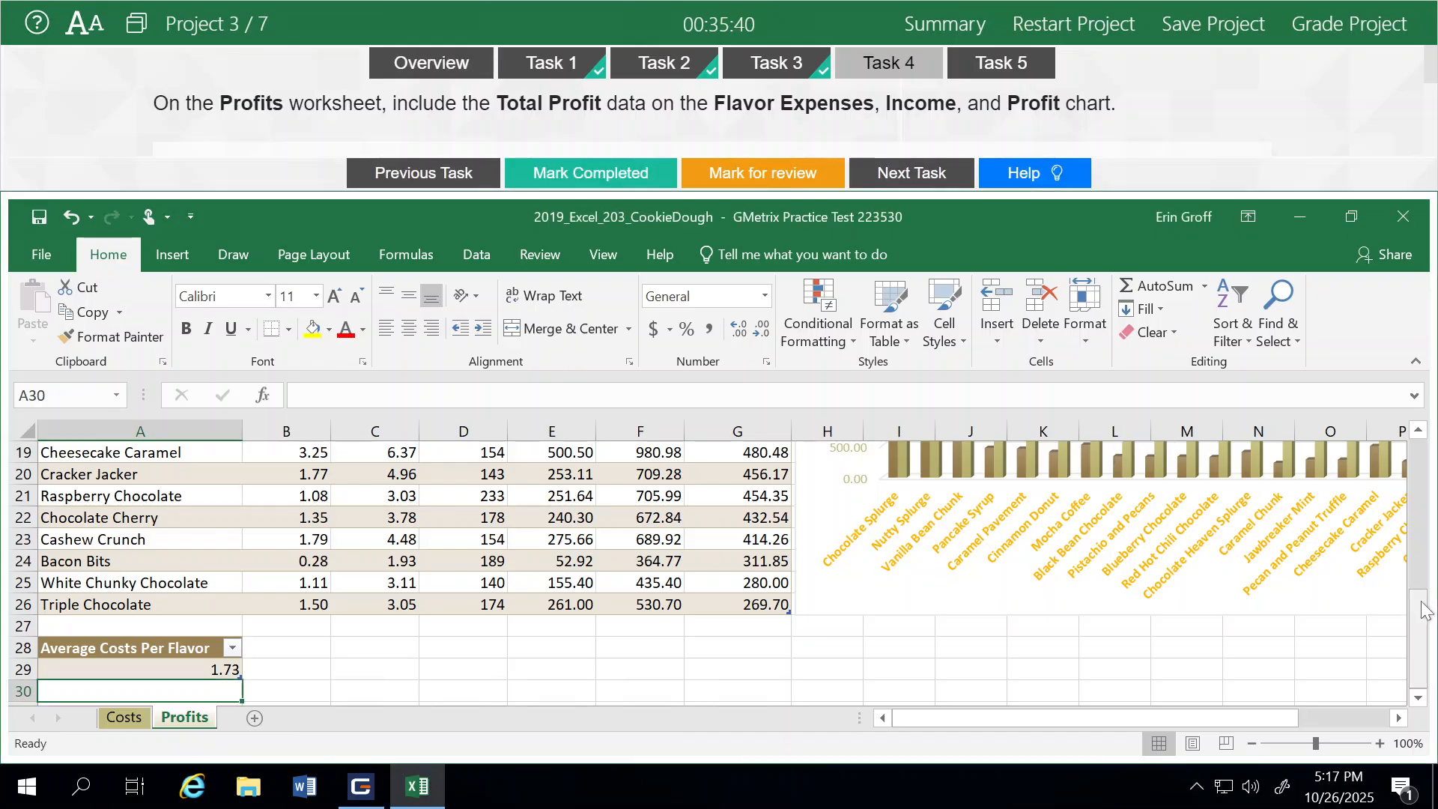
pyautogui.moveTo(1427, 625); pyautogui.dragTo(1427, 471)
pyautogui.click(935, 533)
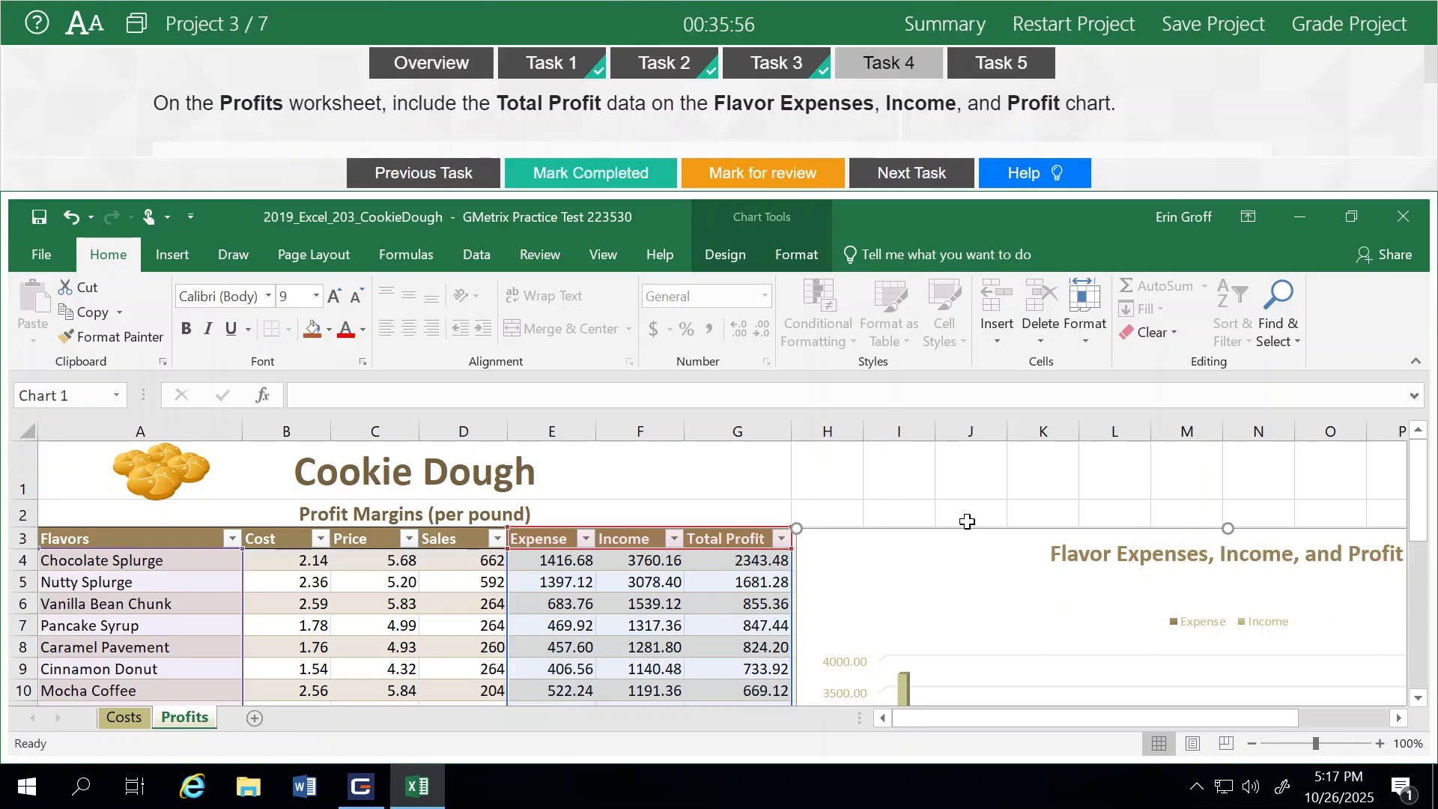
pyautogui.moveTo(1419, 471); pyautogui.dragTo(1423, 492)
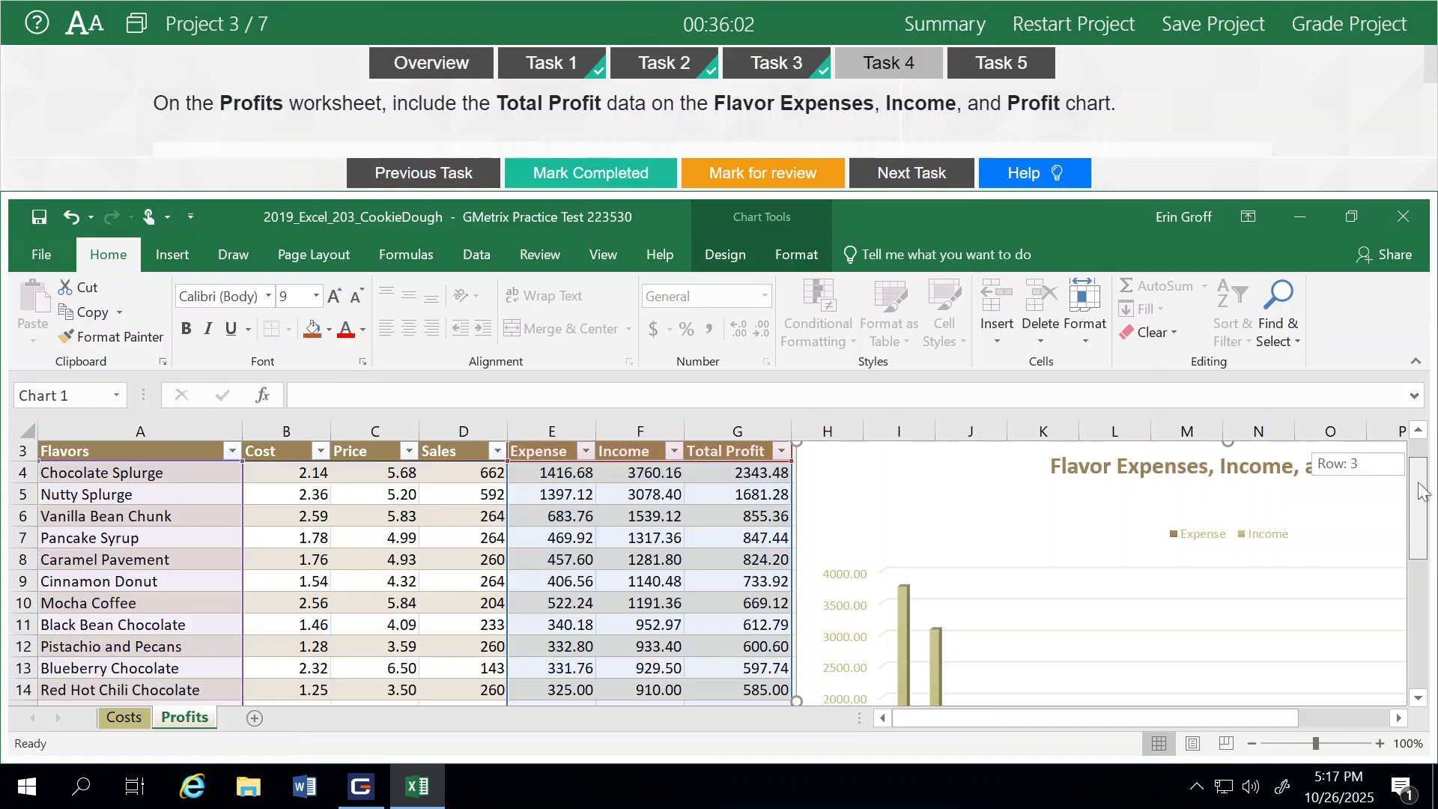
pyautogui.moveTo(1423, 492)
pyautogui.mouseDown()
pyautogui.moveTo(1426, 574)
pyautogui.moveTo(1430, 487)
pyautogui.mouseUp()
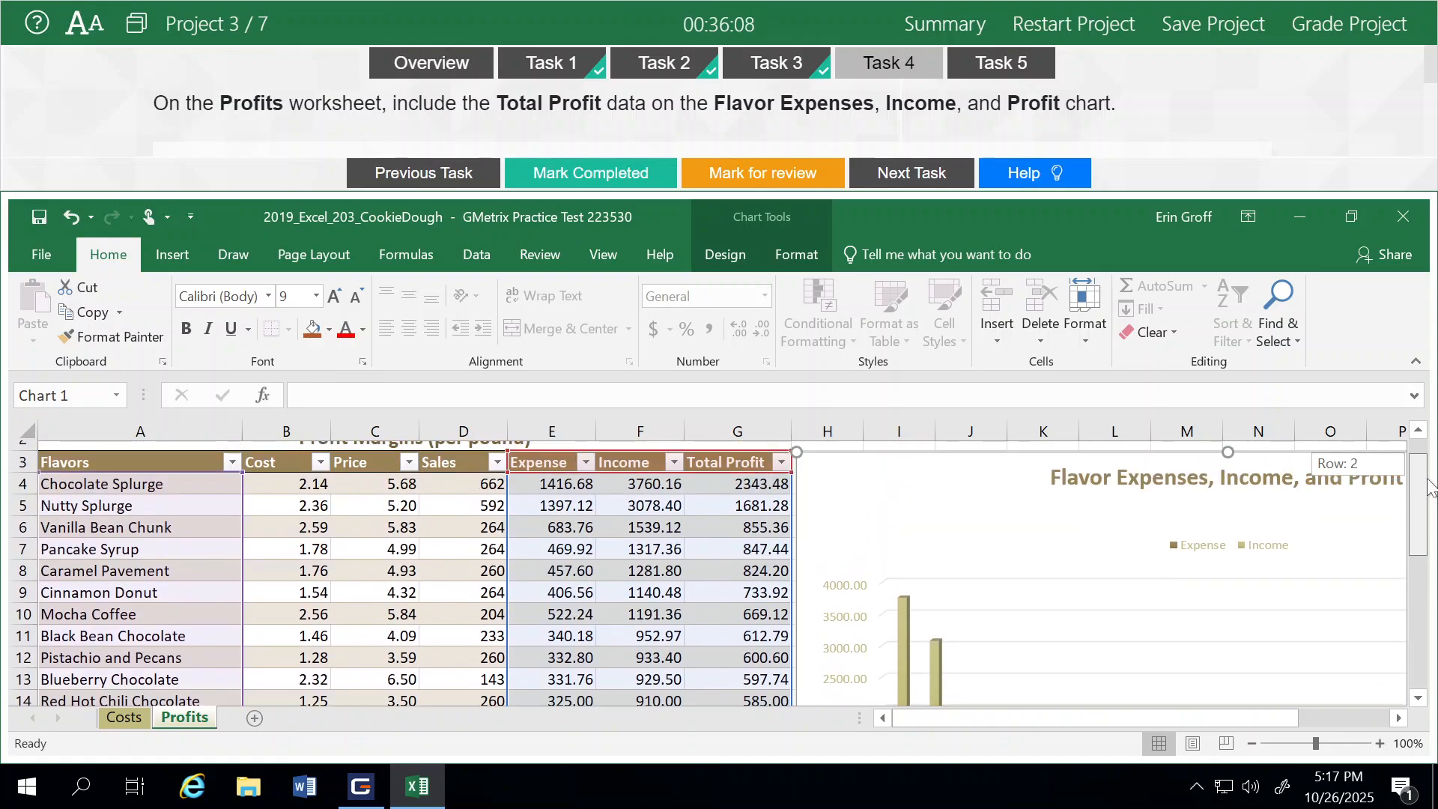
pyautogui.moveTo(1430, 486)
pyautogui.mouseDown()
pyautogui.moveTo(1432, 621)
pyautogui.moveTo(1432, 480)
pyautogui.mouseUp()
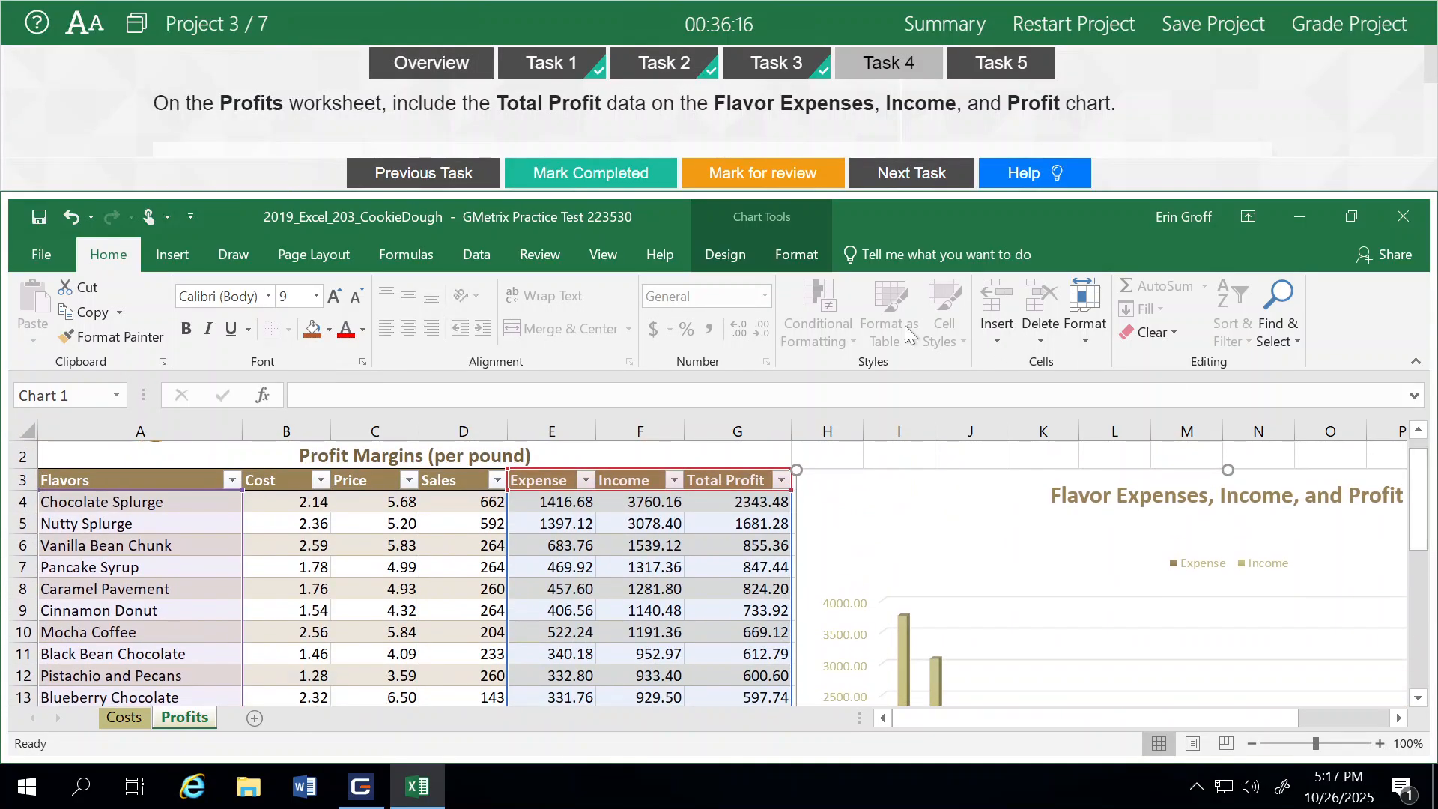
pyautogui.click(800, 256)
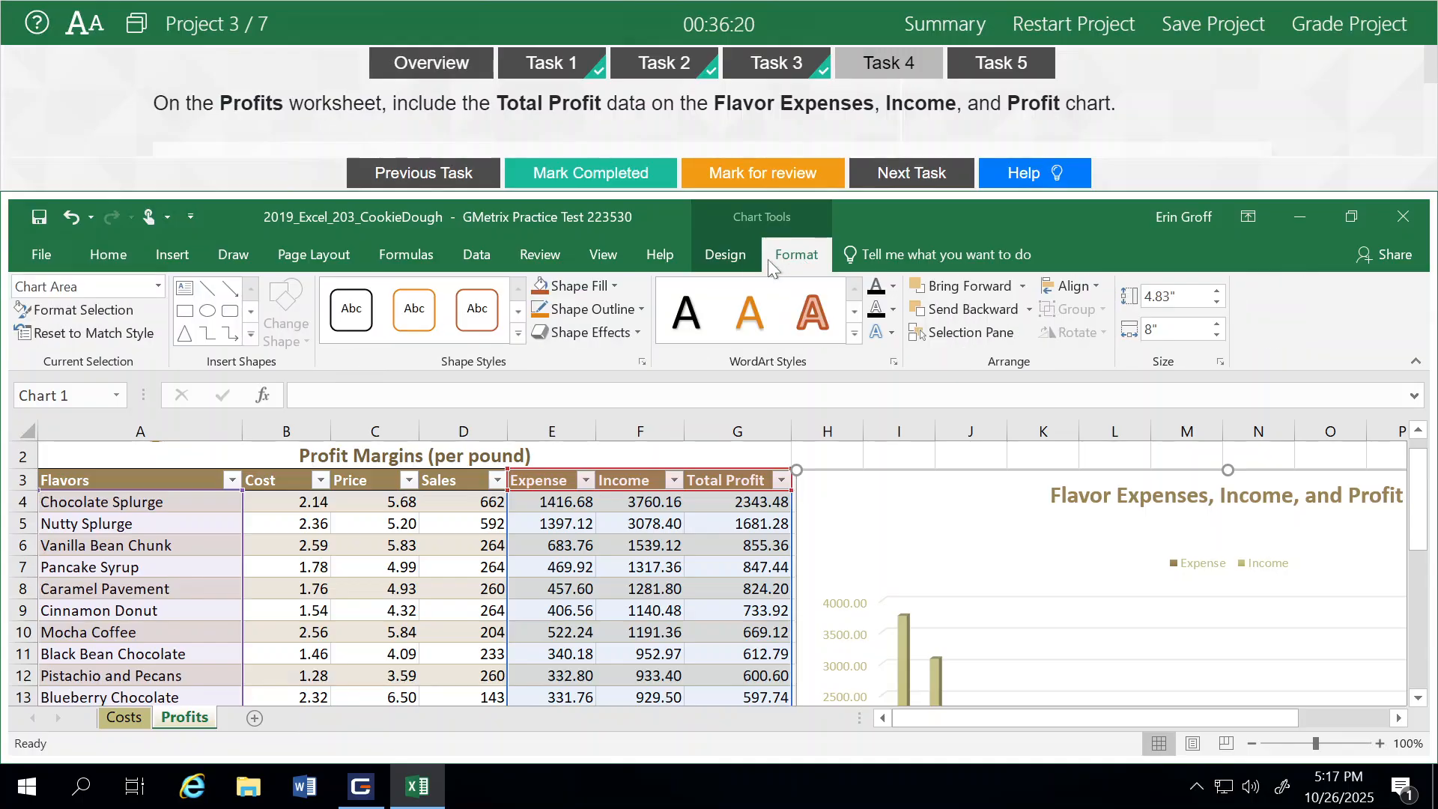
pyautogui.click(732, 256)
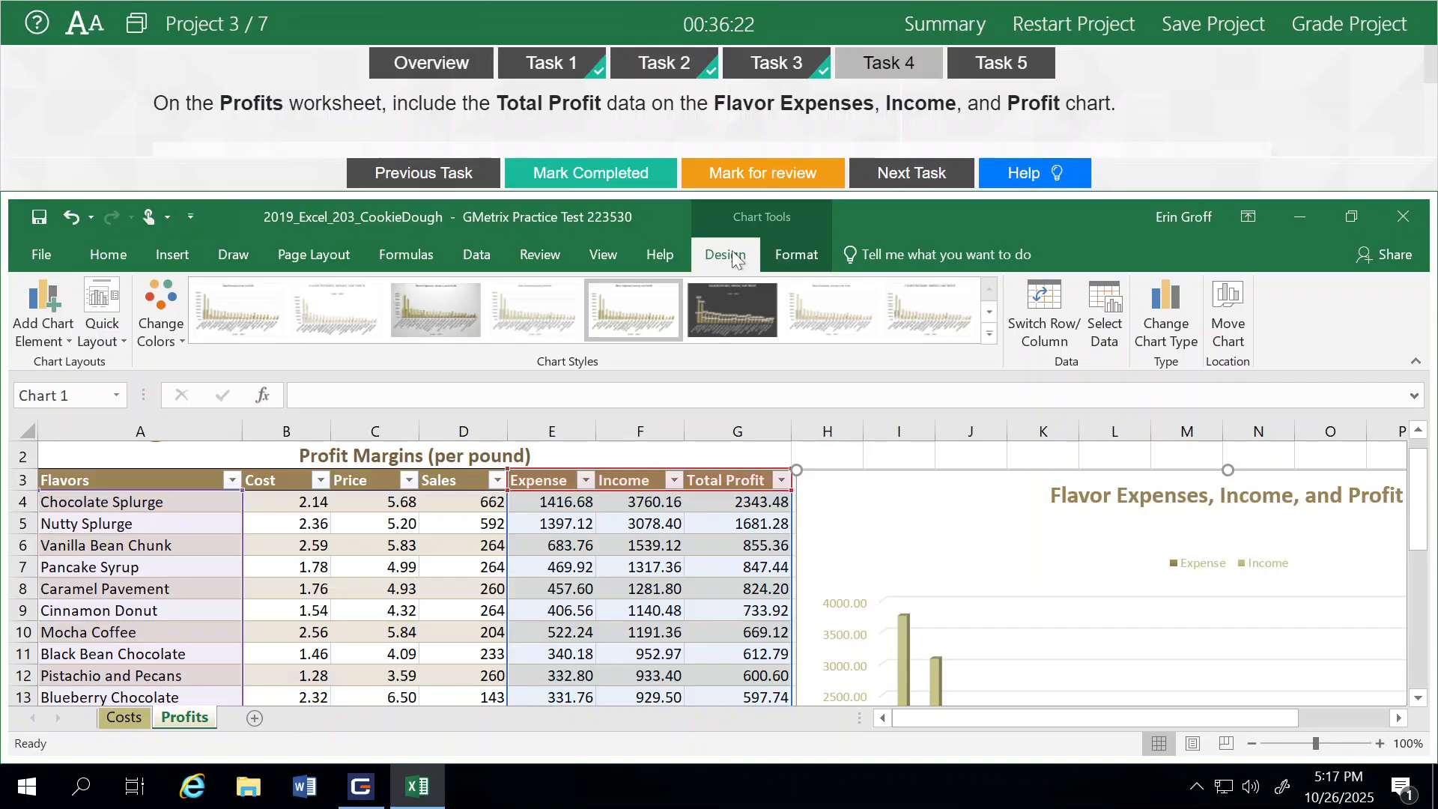
pyautogui.click(1107, 316)
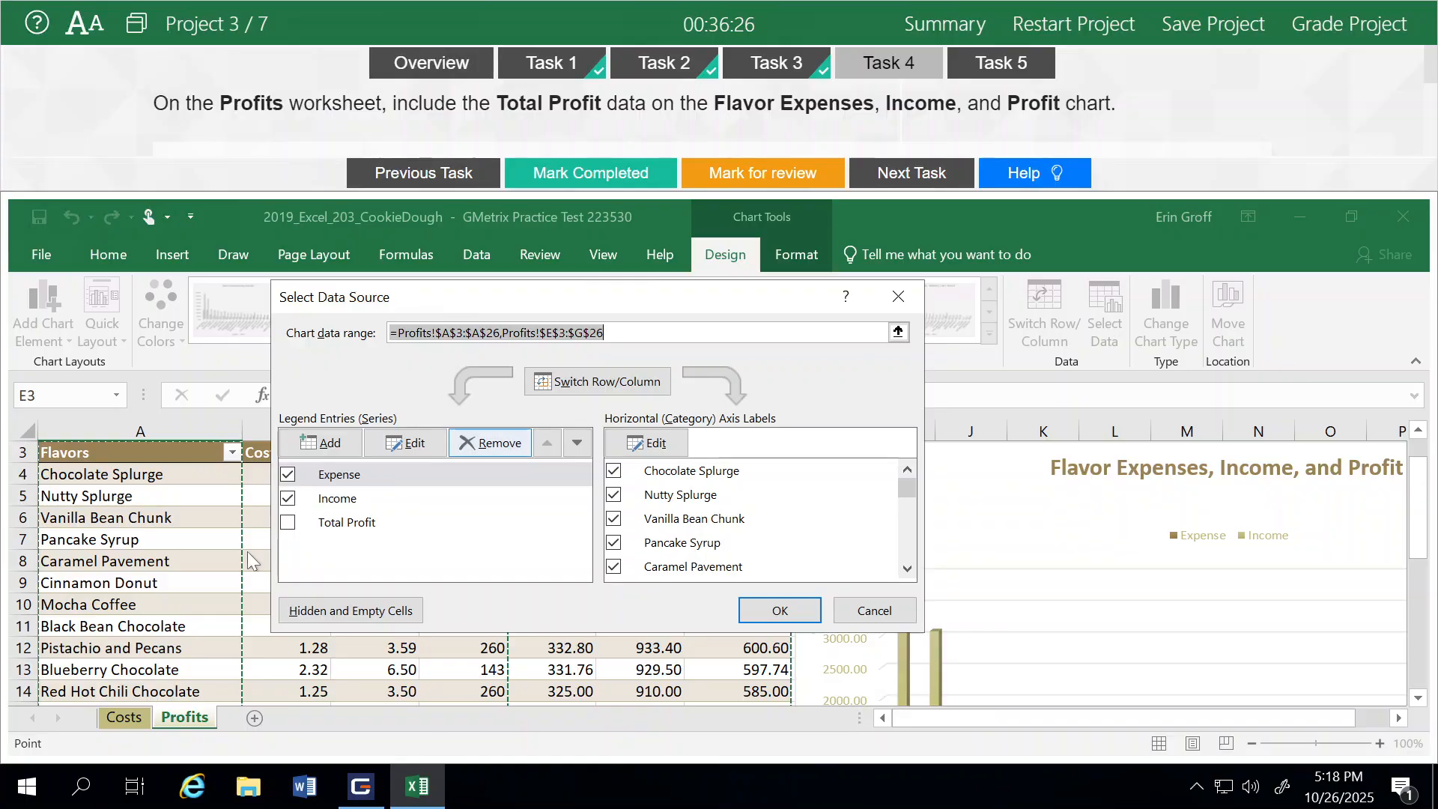
pyautogui.click(288, 524)
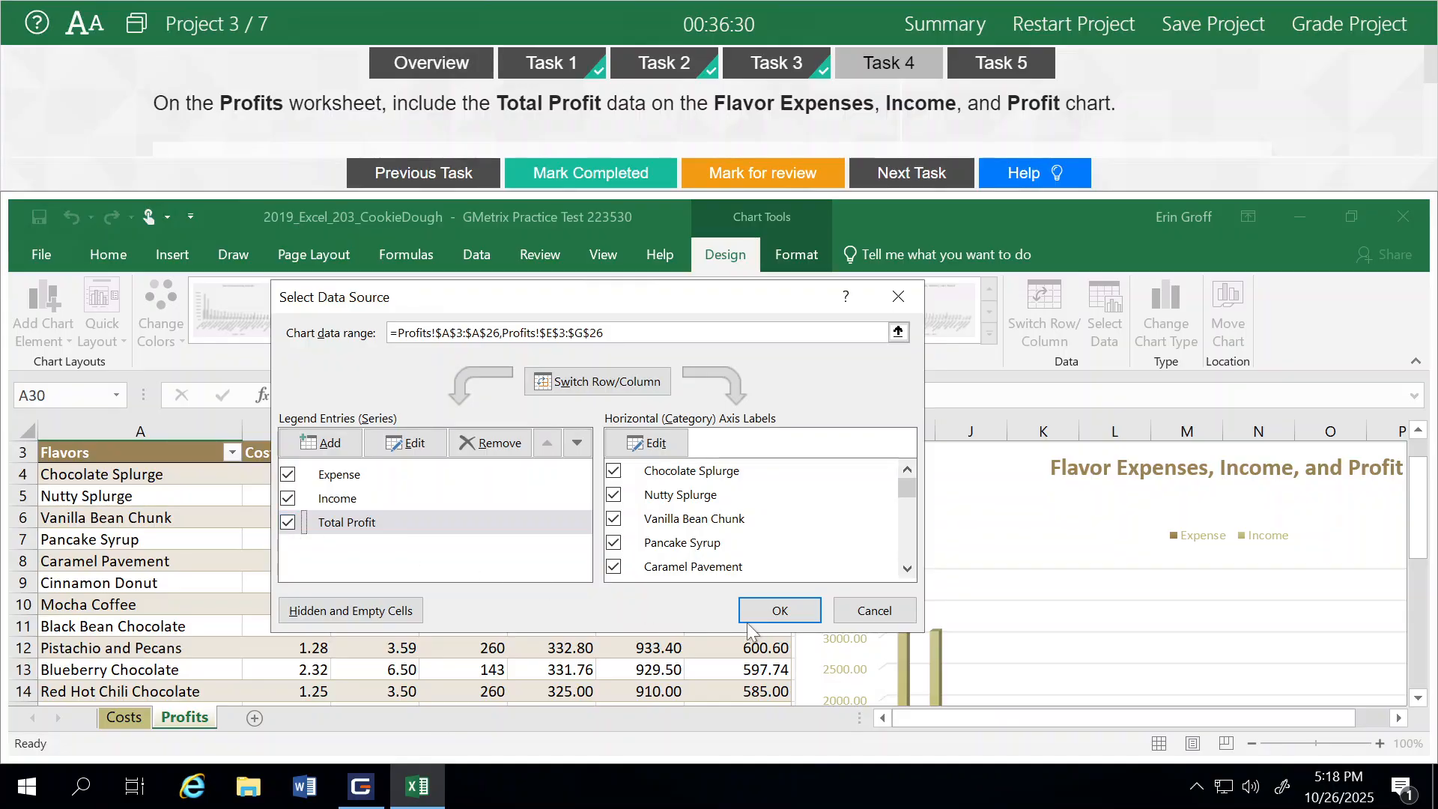
pyautogui.click(780, 611)
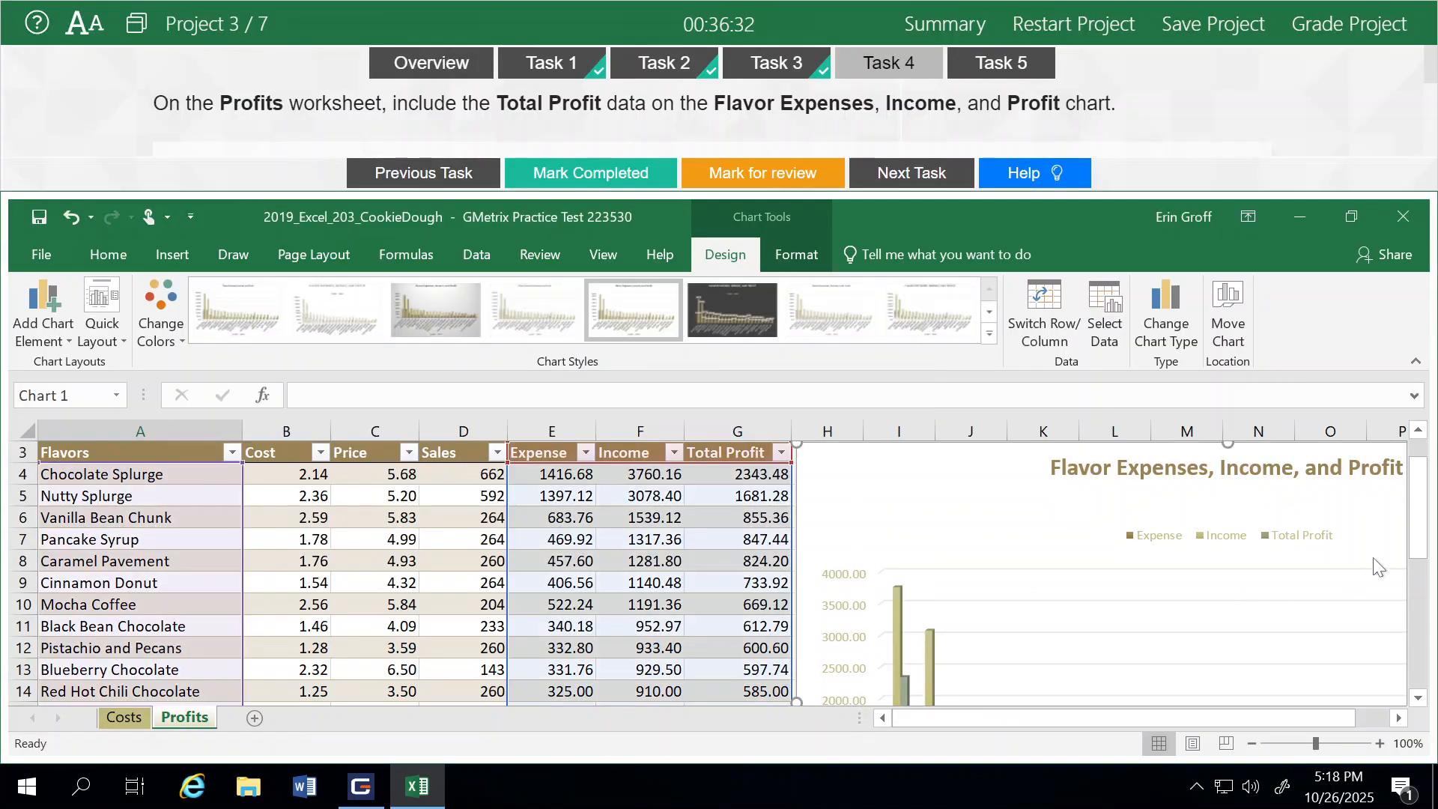
# Mark Task 4 as completed and move on to Task 5
pyautogui.moveTo(1425, 504)
pyautogui.mouseDown()
pyautogui.moveTo(1418, 584)
pyautogui.moveTo(1418, 517)
pyautogui.mouseUp()
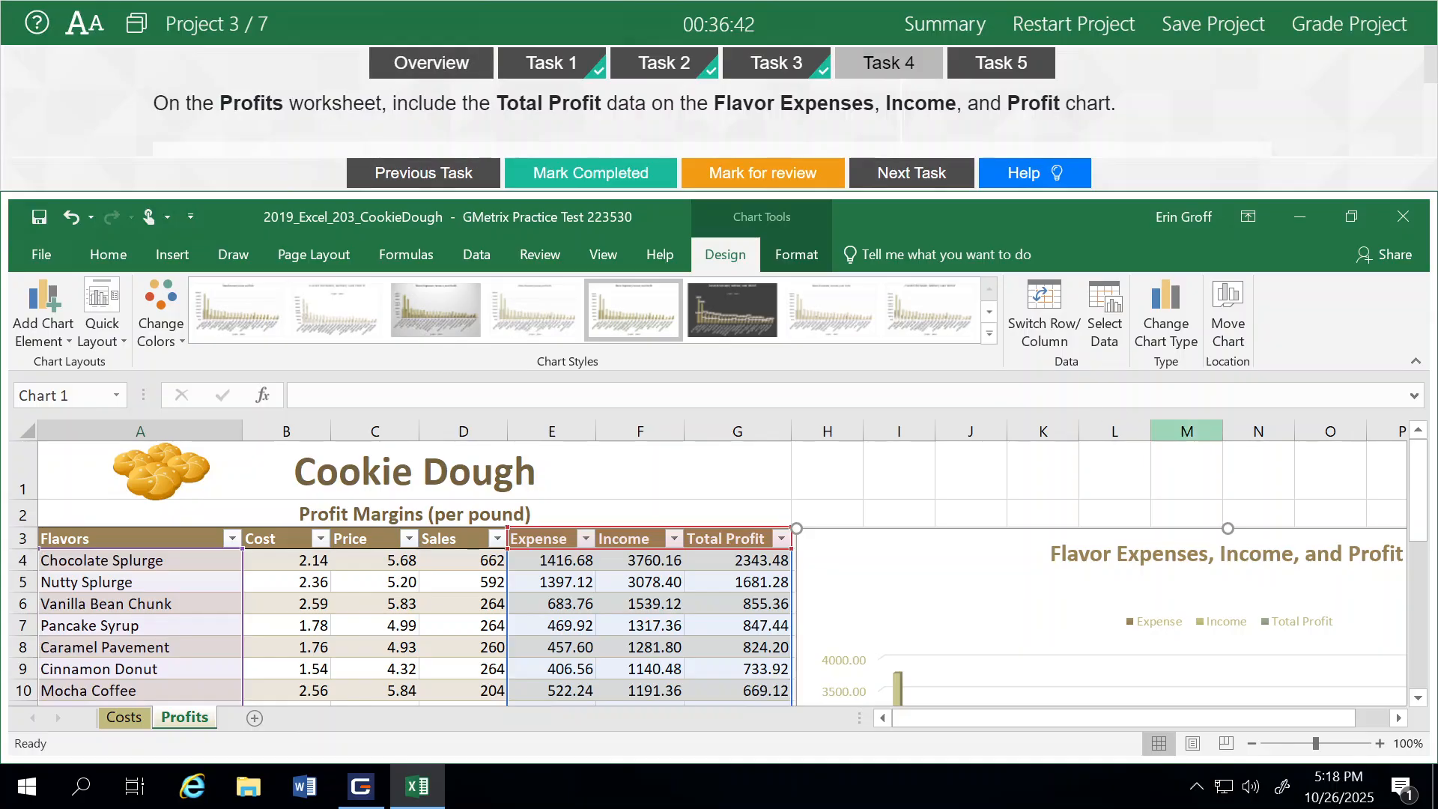
pyautogui.click(548, 180)
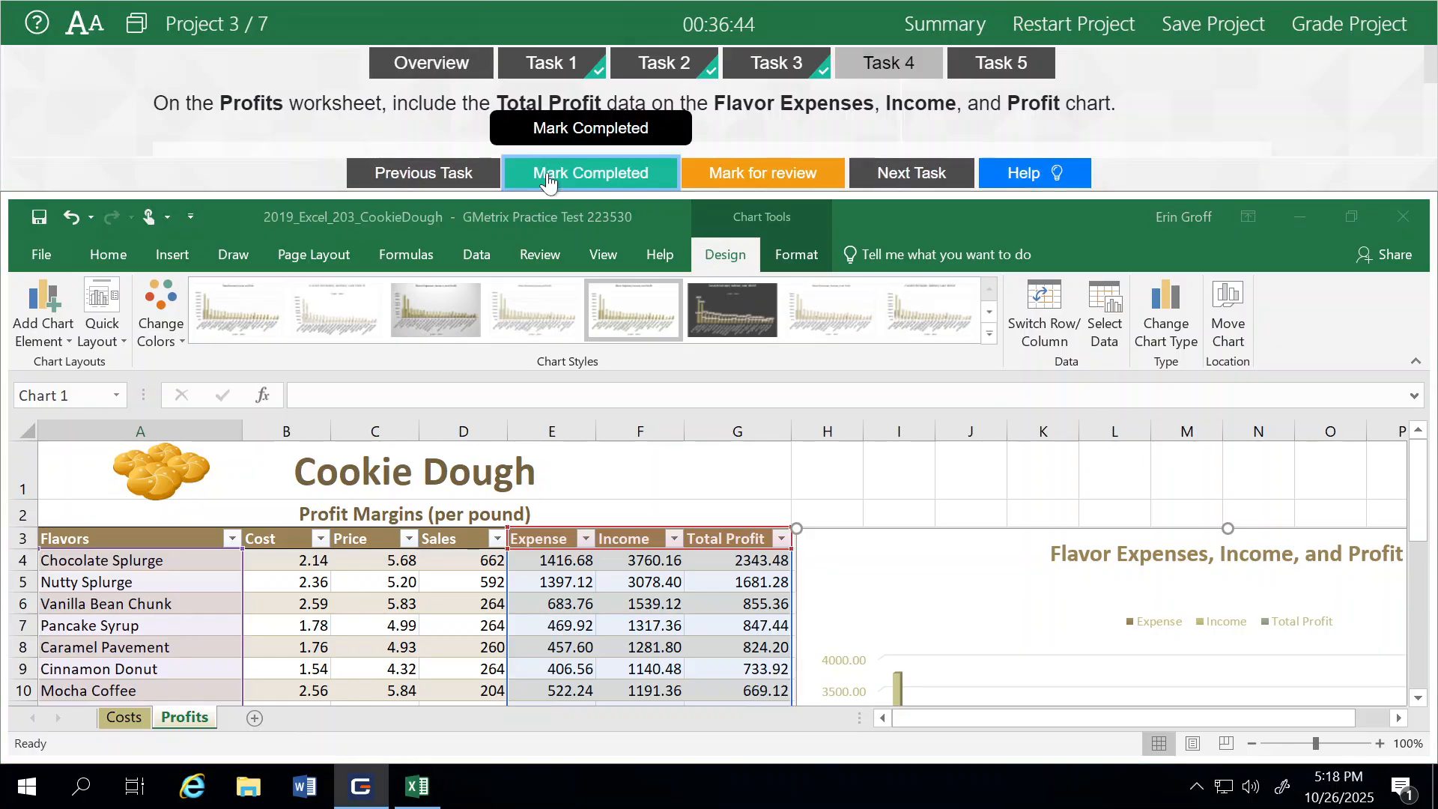
pyautogui.click(926, 175)
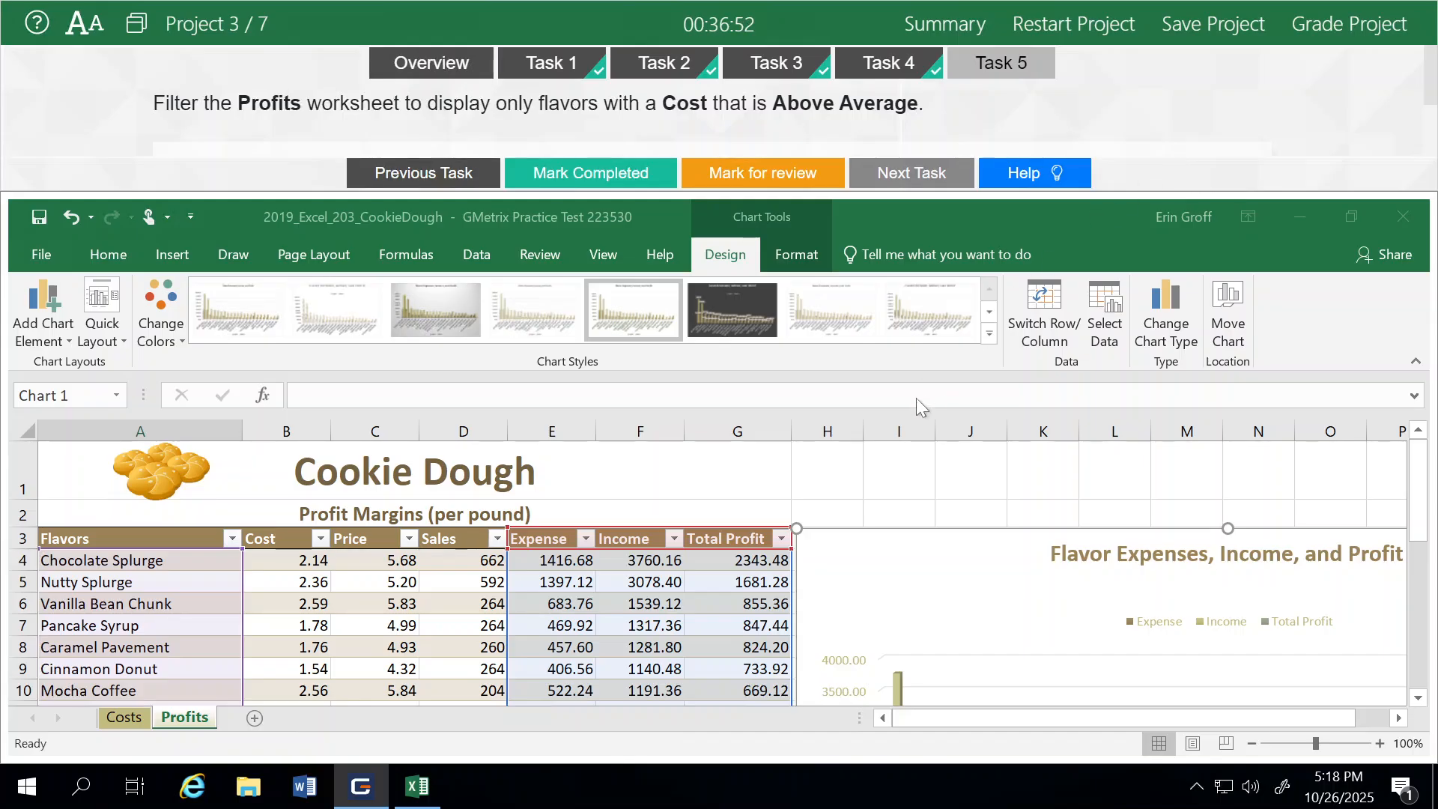
# Filter the Profits table's Cost column to show only values above average
pyautogui.click(892, 476)
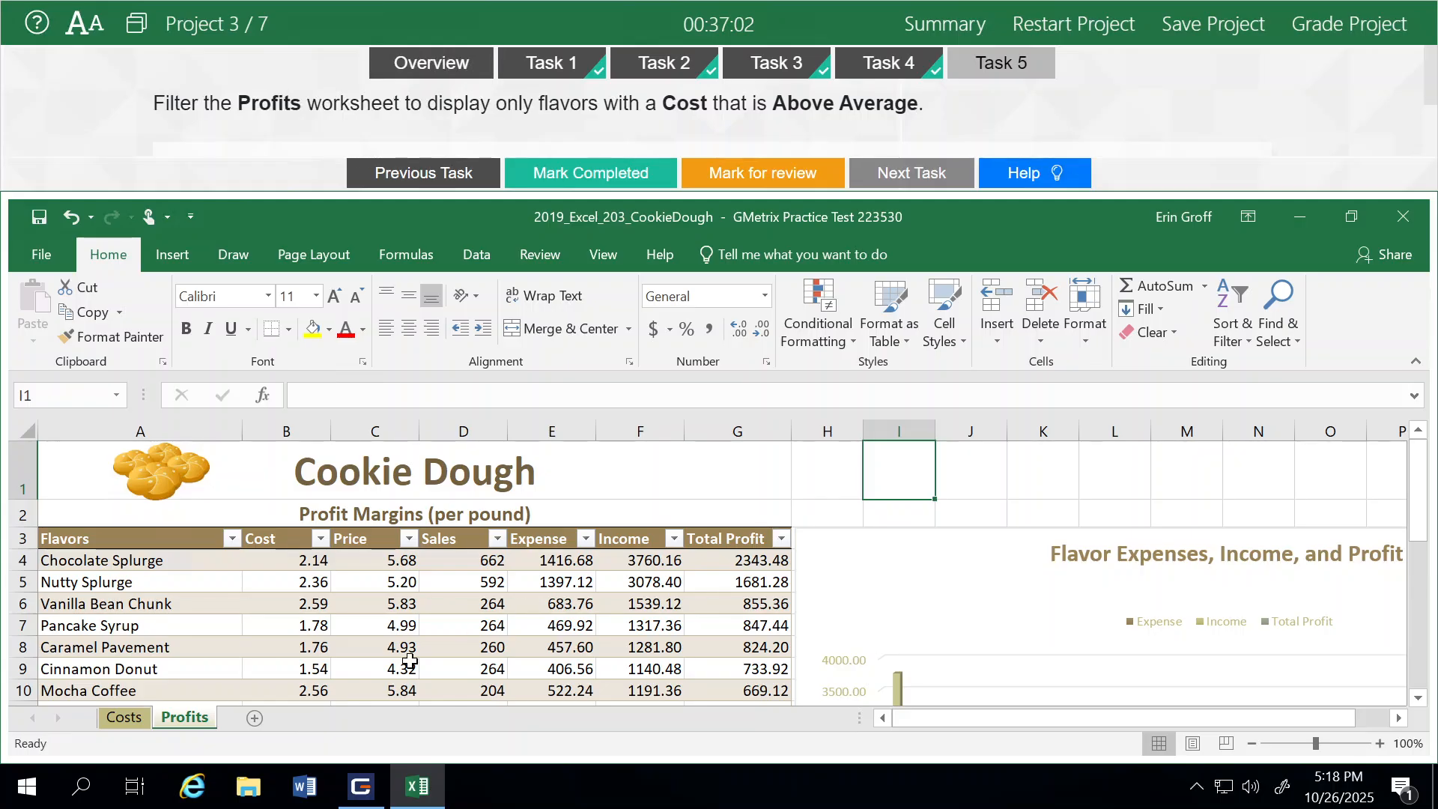
pyautogui.click(320, 540)
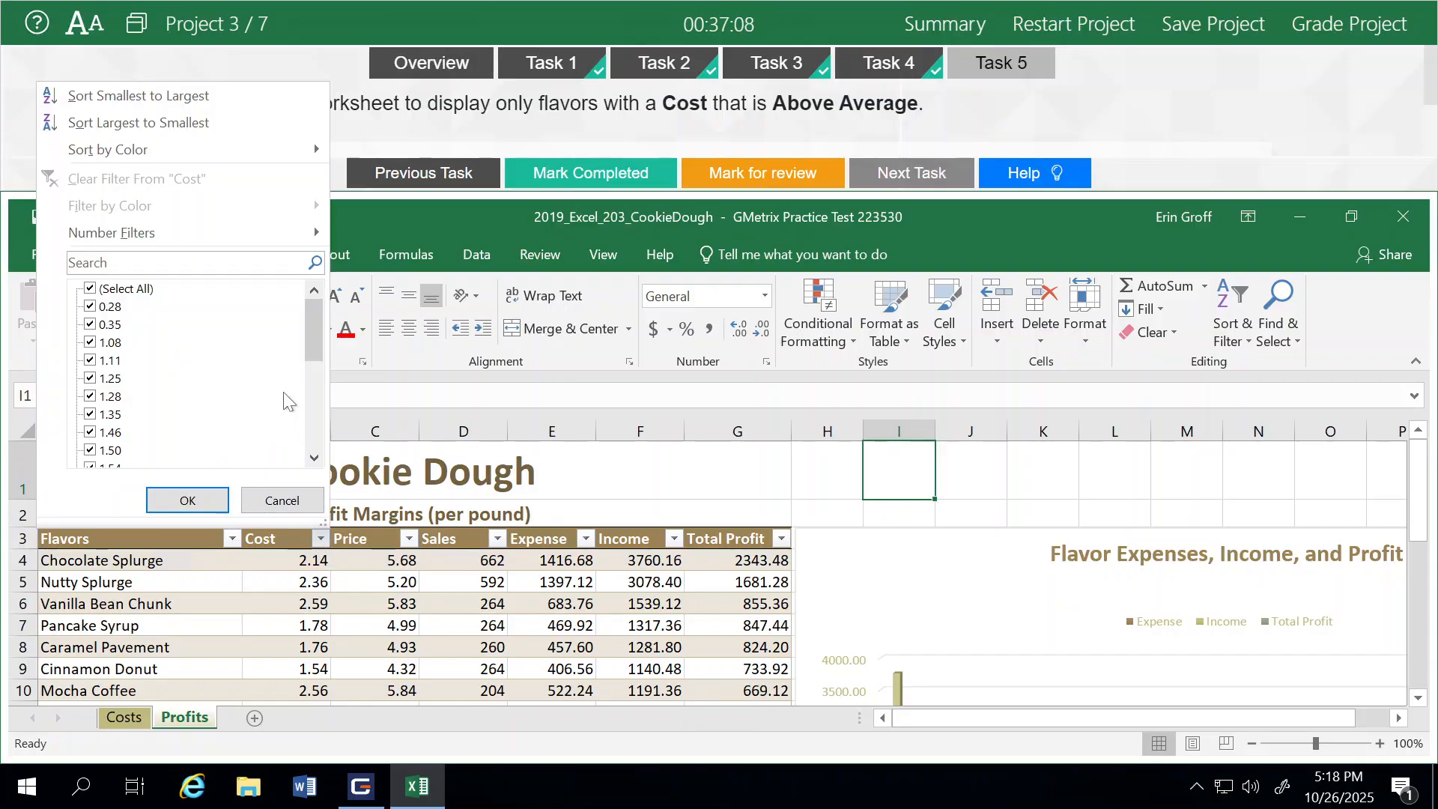
pyautogui.moveTo(181, 232)
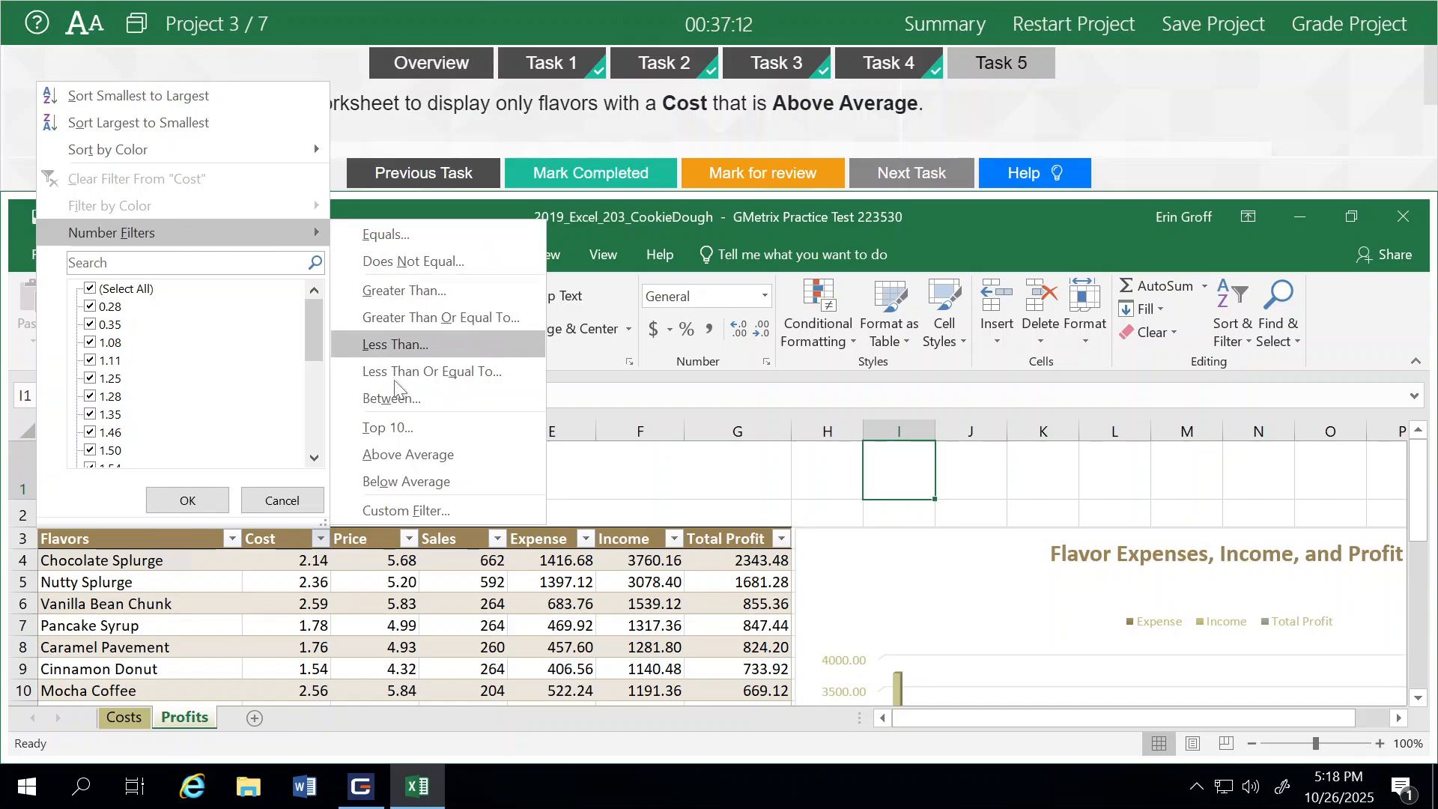
pyautogui.click(407, 454)
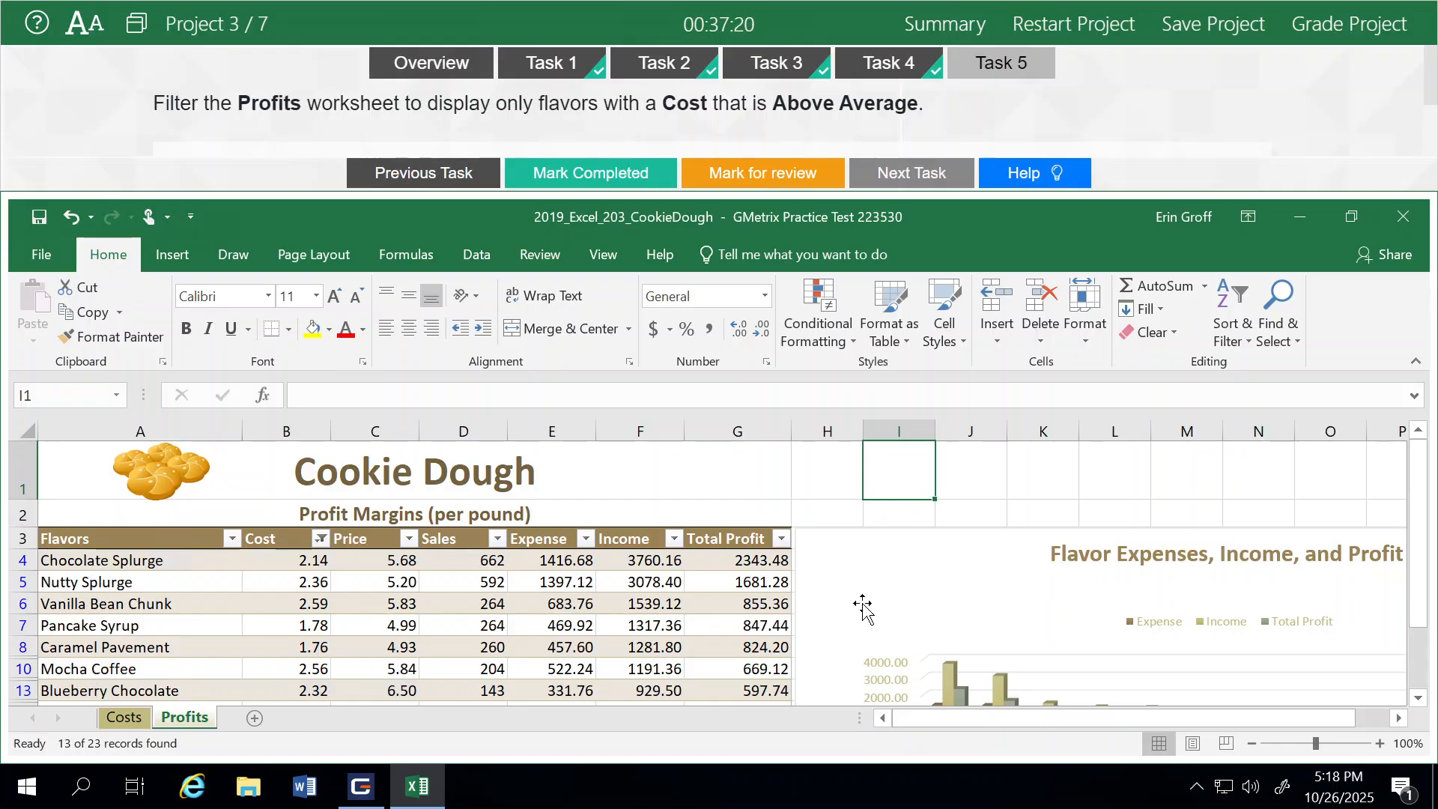
pyautogui.moveTo(1422, 545)
pyautogui.mouseDown()
pyautogui.moveTo(1423, 613)
pyautogui.moveTo(1429, 523)
pyautogui.mouseUp()
# Mark Task 5 as completed, grade the project and proceed to the next project
pyautogui.click(581, 178)
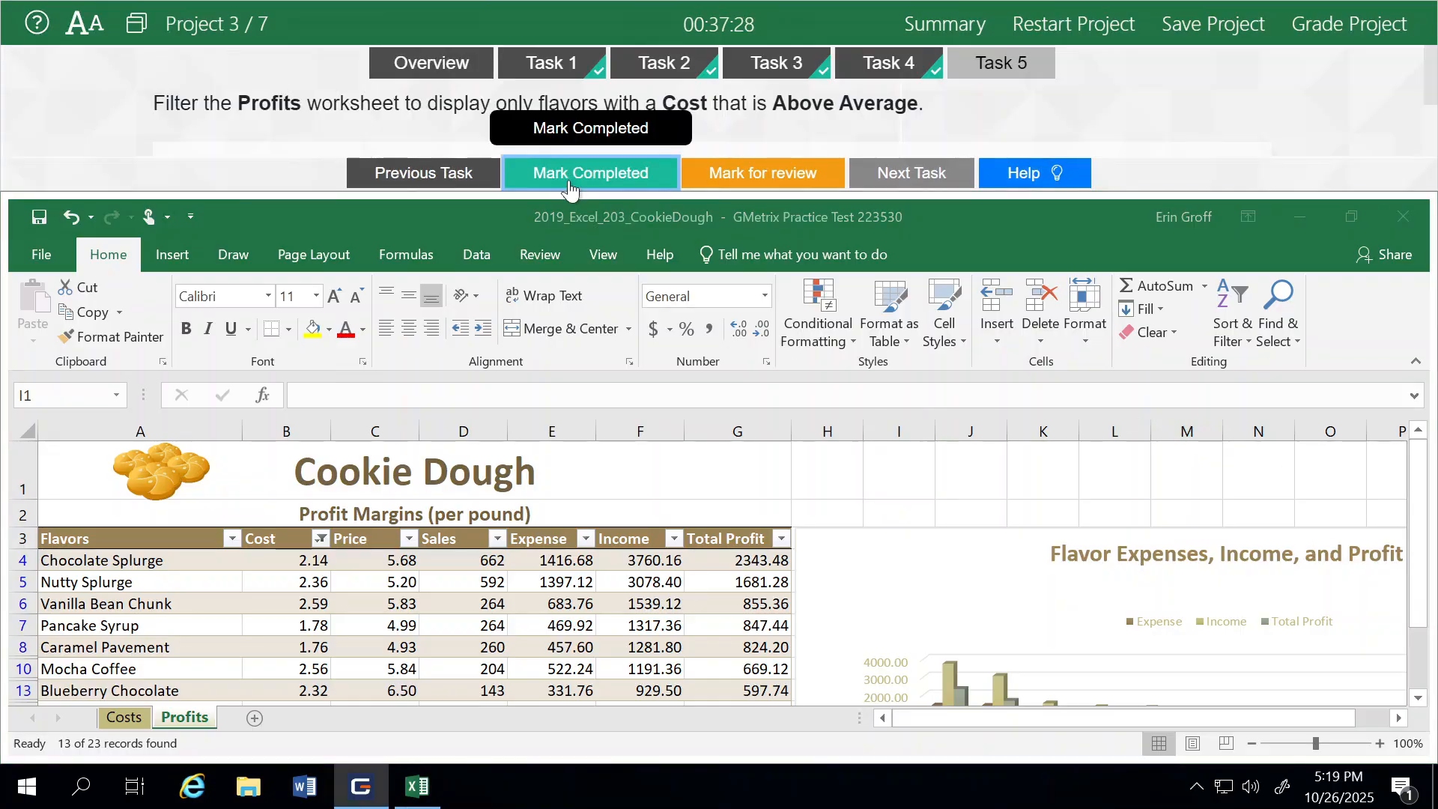
pyautogui.click(1336, 39)
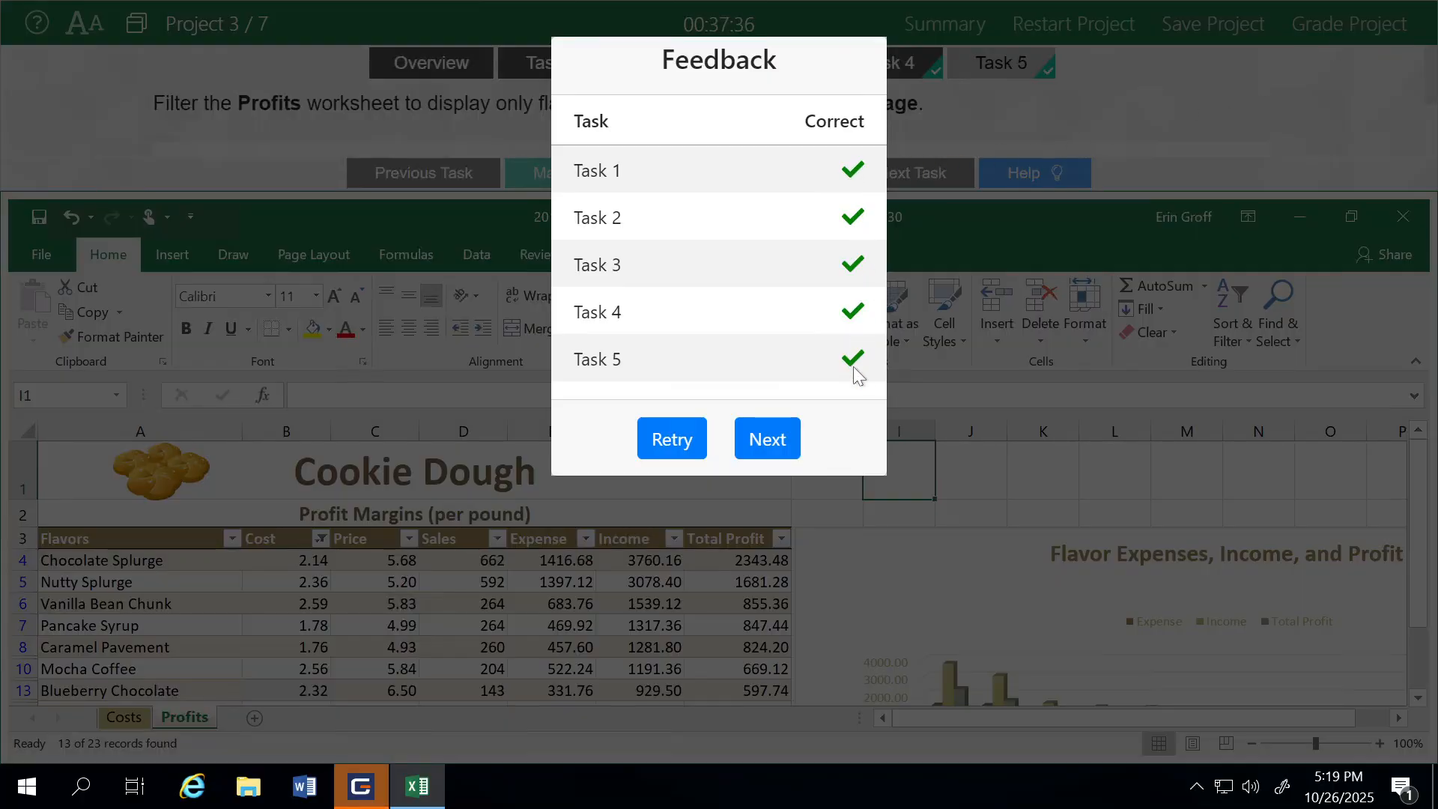
pyautogui.click(759, 448)
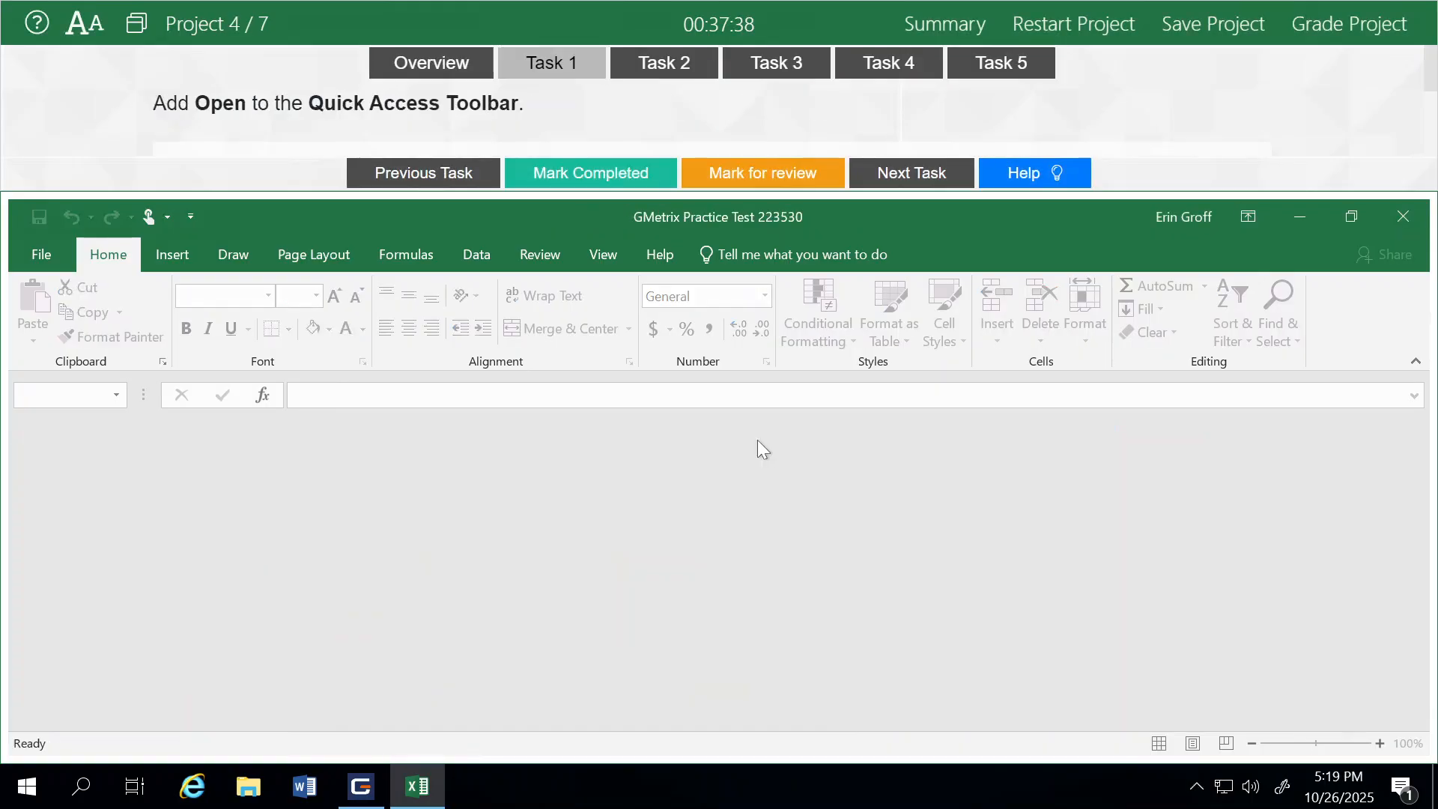